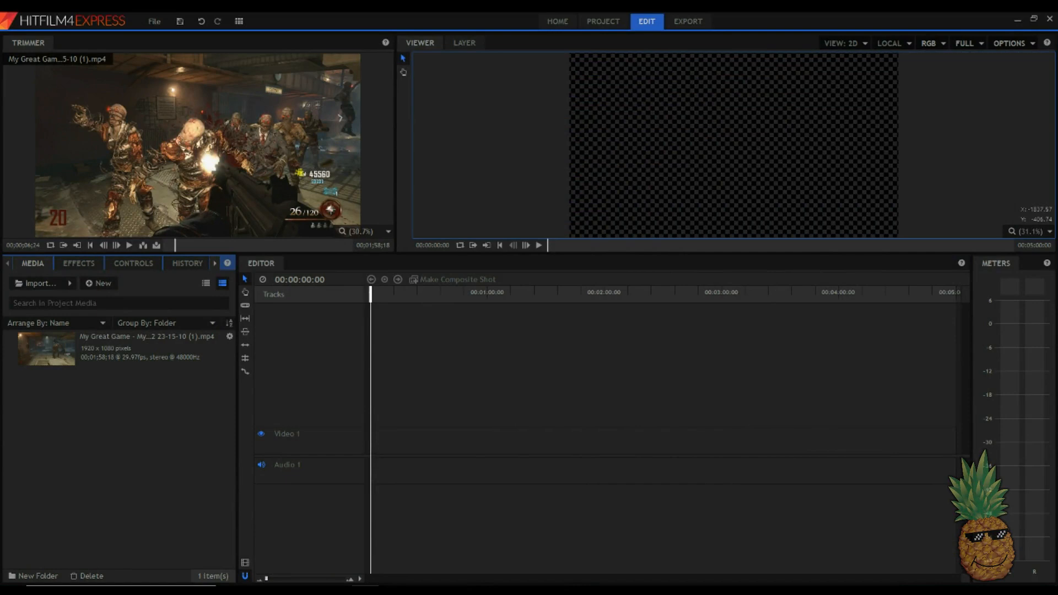
# Scrub through the gameplay clip in the trimmer and return to its start
pyautogui.rightClick(730, 402)
pyautogui.press('Escape')
pyautogui.moveTo(173, 245); pyautogui.dragTo(214, 246)
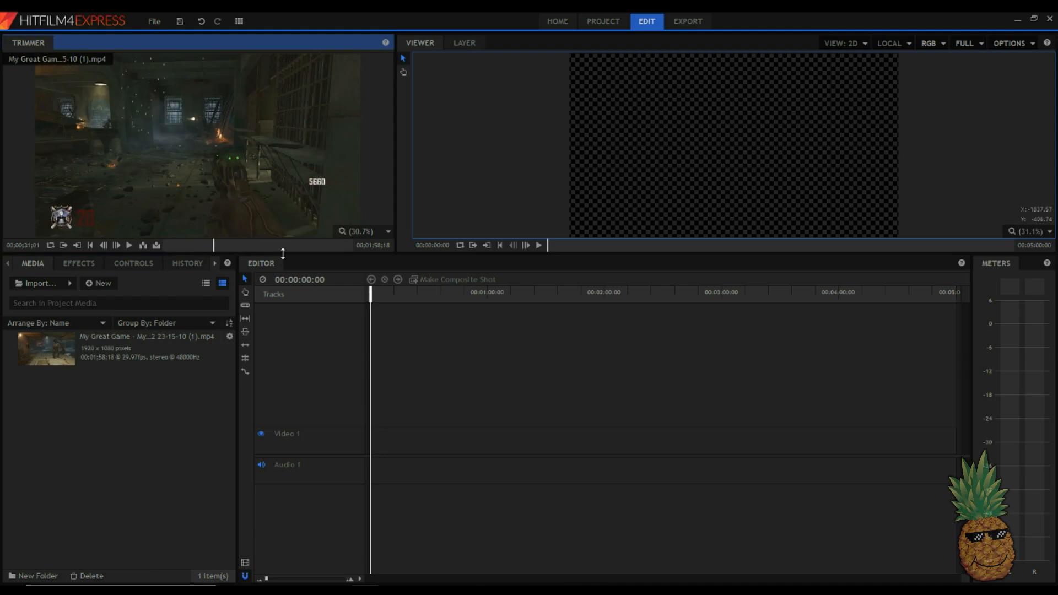
pyautogui.moveTo(286, 252); pyautogui.dragTo(166, 238)
pyautogui.click(134, 349)
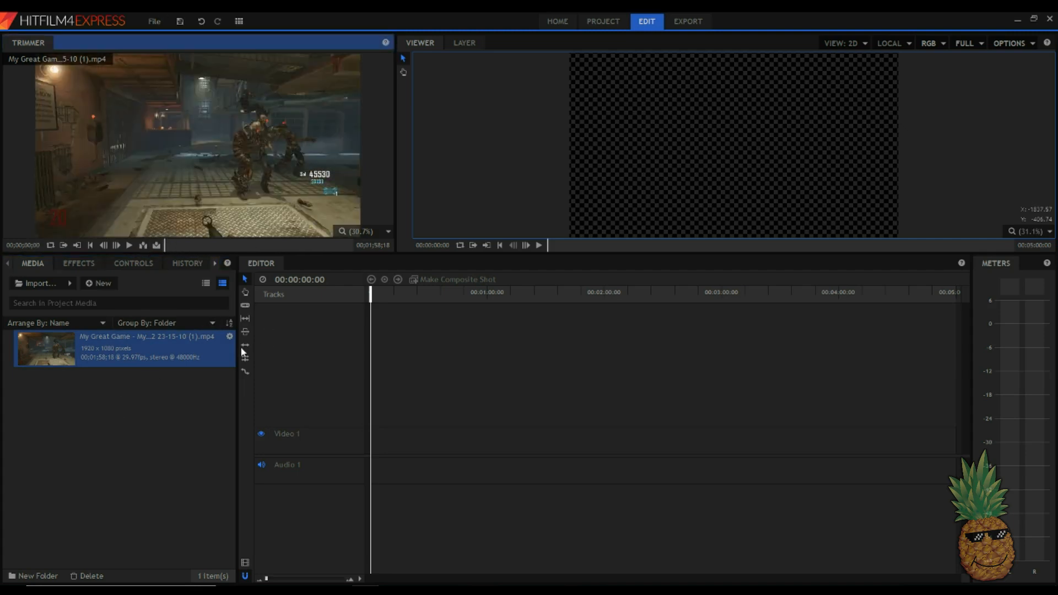
pyautogui.click(21, 281)
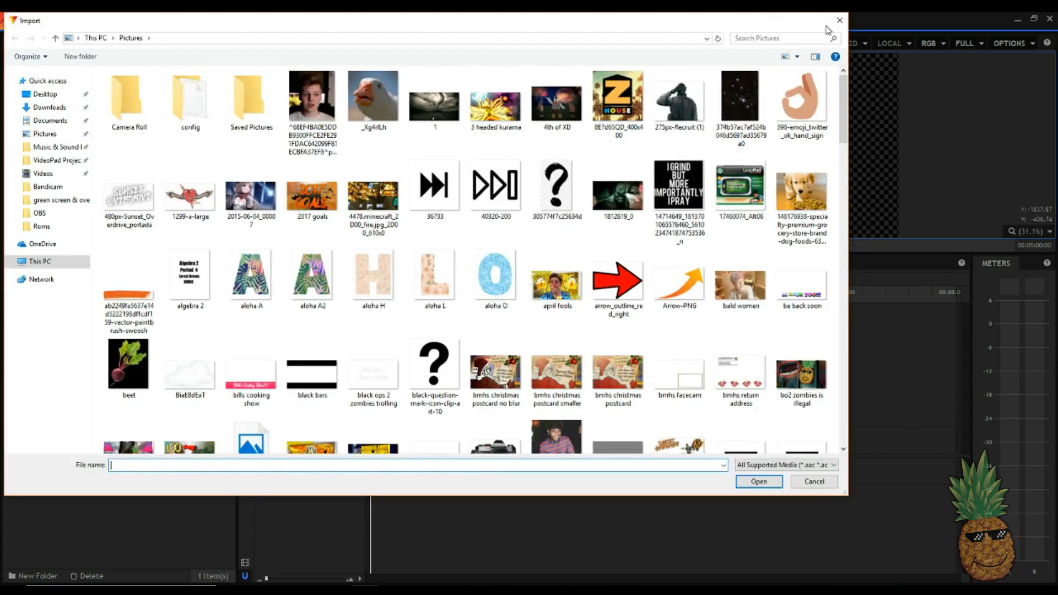
pyautogui.click(840, 20)
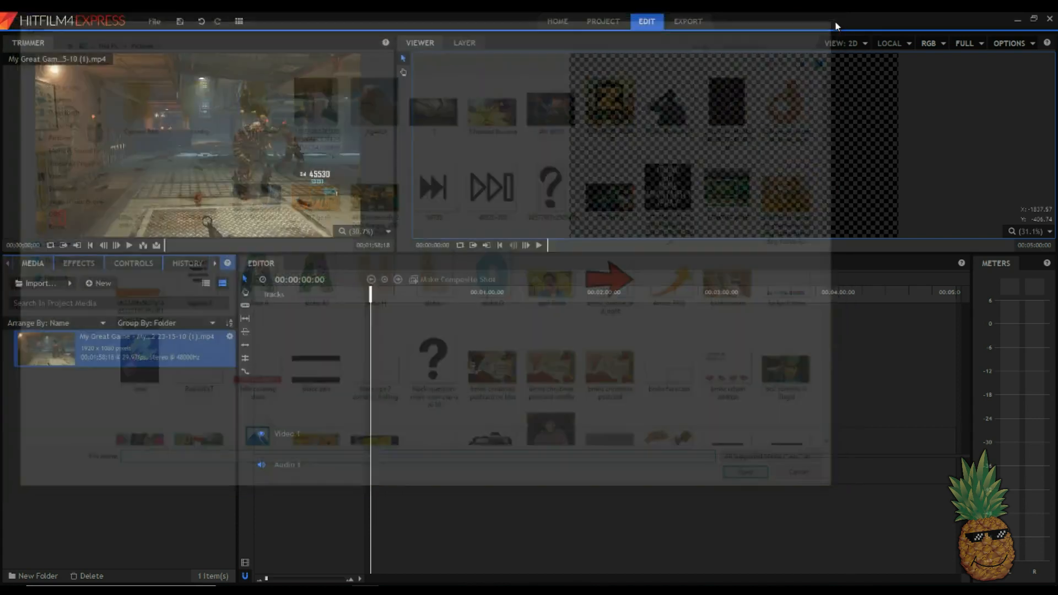
# Make a composite shot from the gameplay clip with its default properties and switch to the Compositing workspace
pyautogui.rightClick(159, 348)
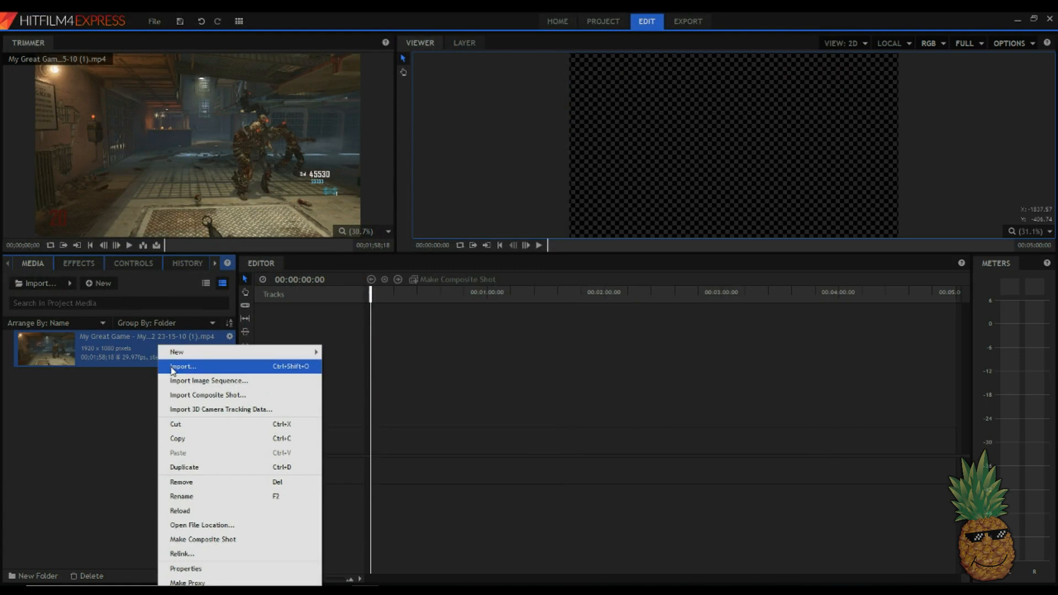
pyautogui.click(239, 539)
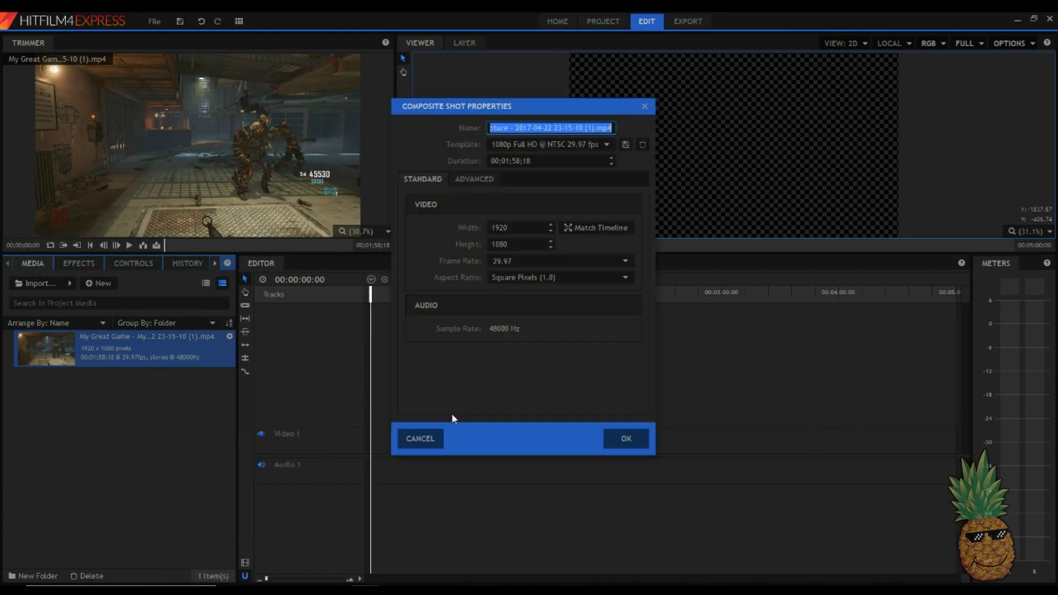
pyautogui.click(613, 448)
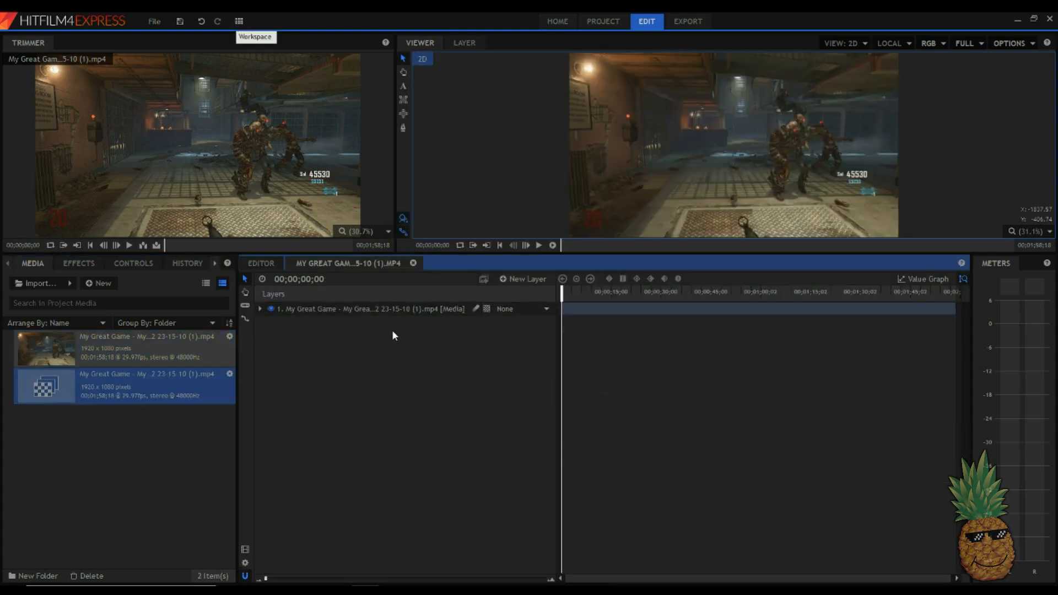
pyautogui.click(239, 22)
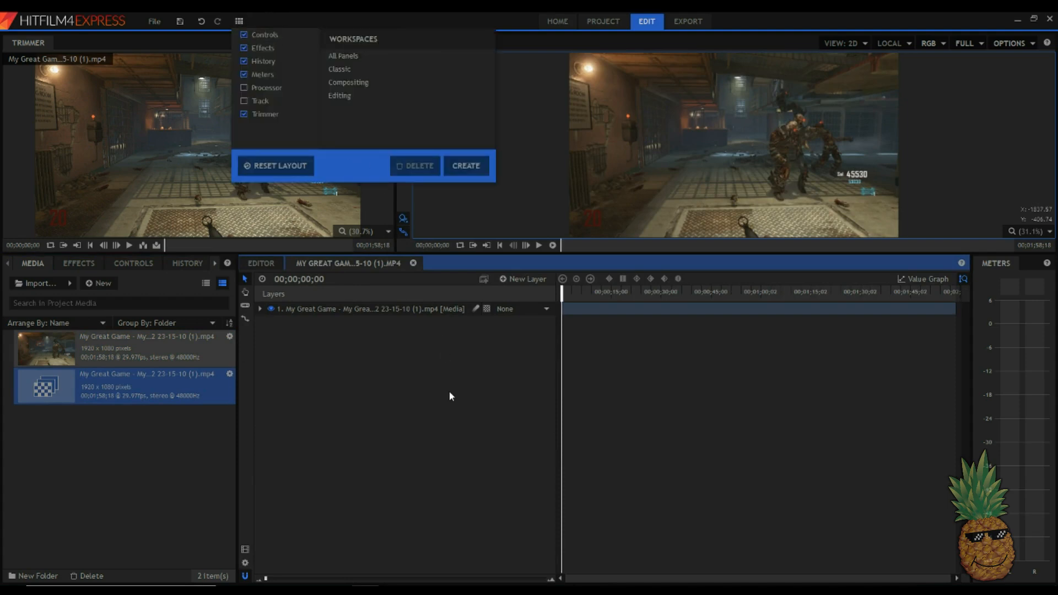
pyautogui.click(369, 81)
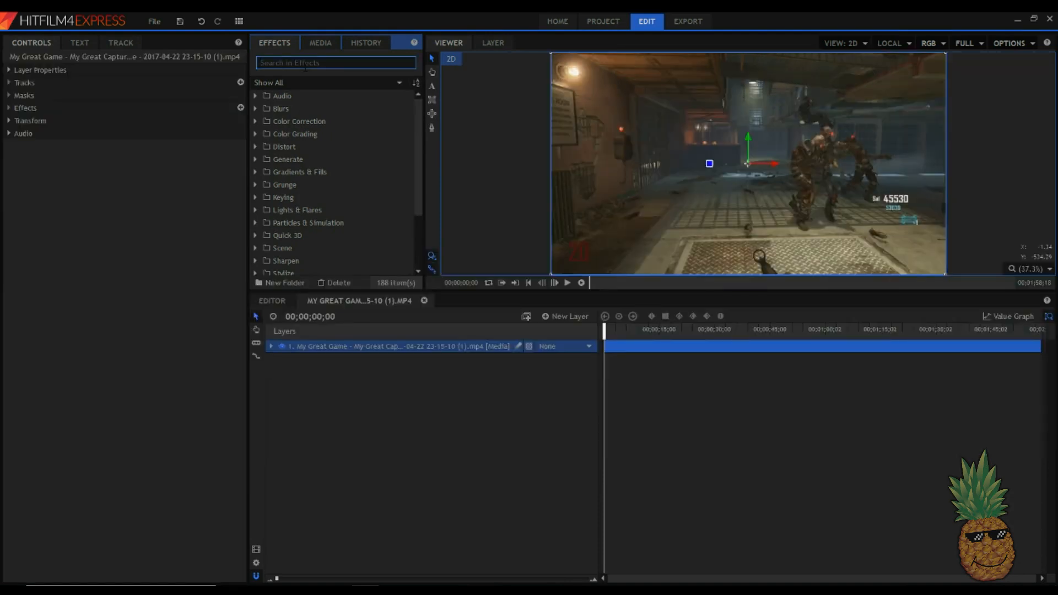
# Find the Levels Histogram effect by searching "hist", apply it to the gameplay layer and clear the search
pyautogui.write('his')
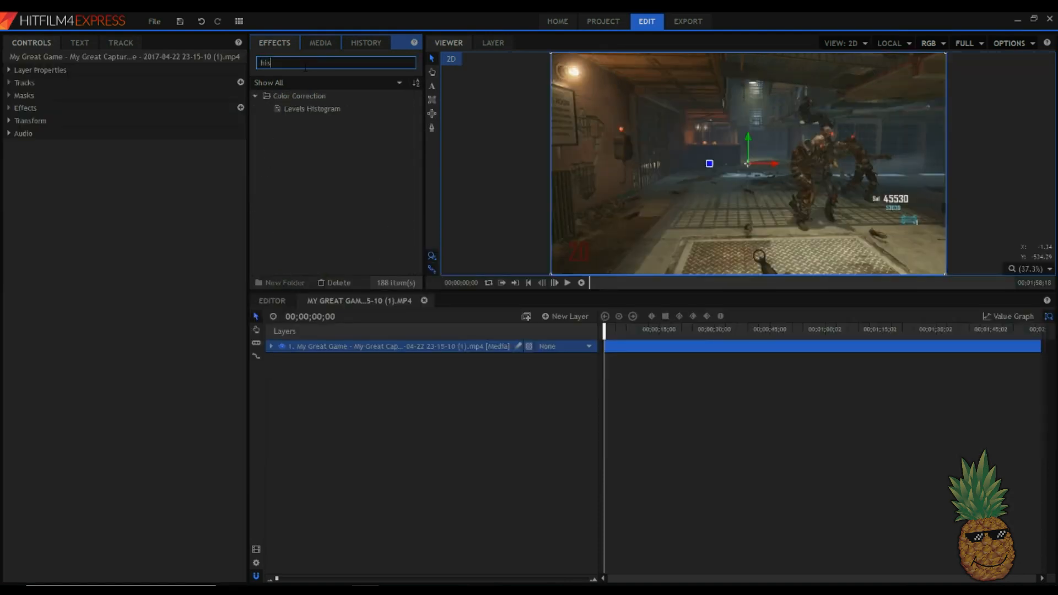
pyautogui.write('t')
pyautogui.moveTo(317, 109); pyautogui.dragTo(361, 347)
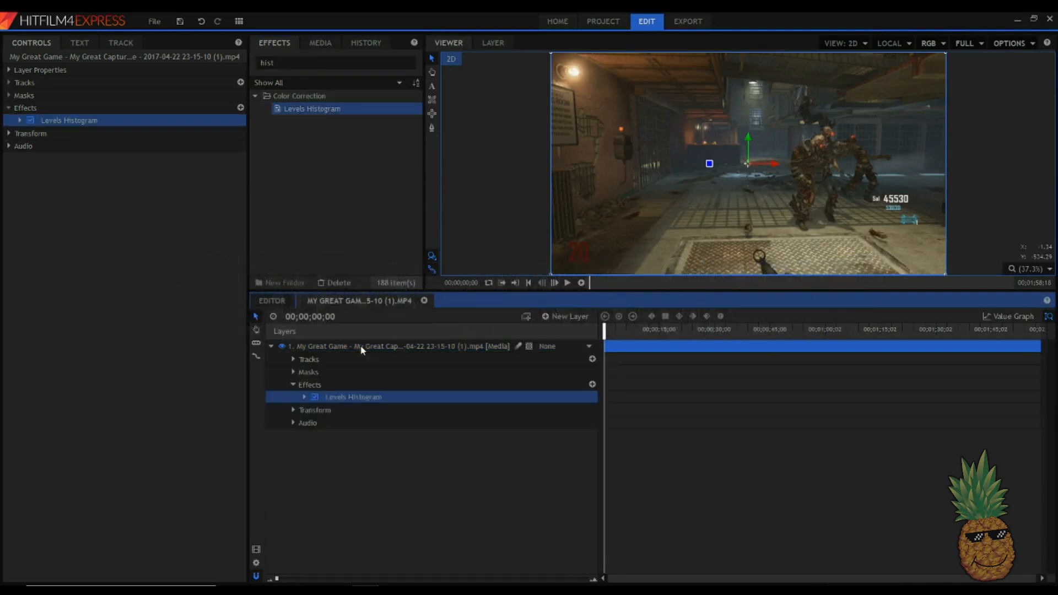
pyautogui.moveTo(313, 62); pyautogui.dragTo(177, 71)
pyautogui.press('BackSpace')
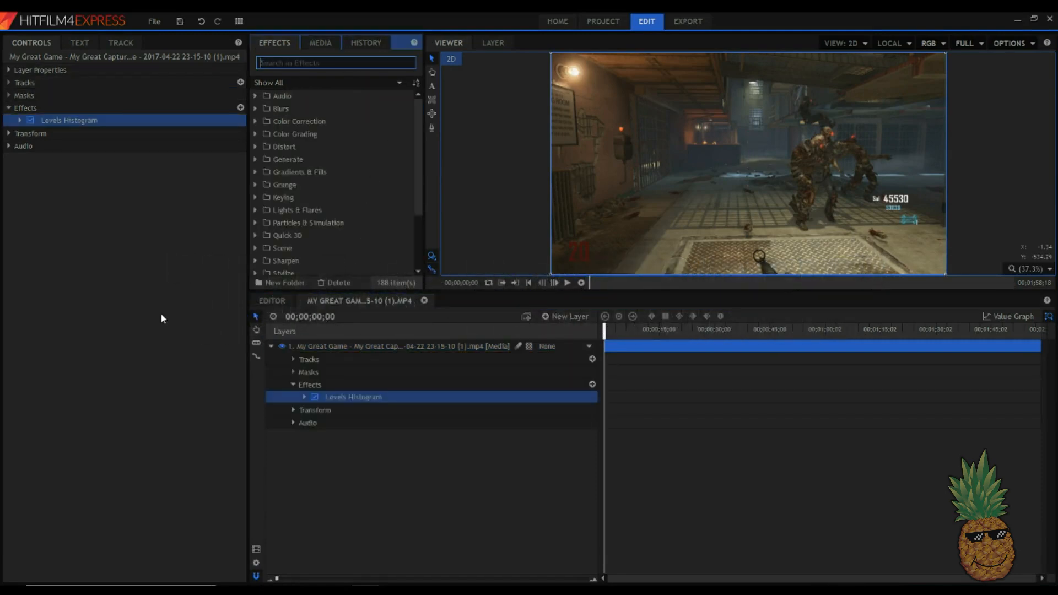
pyautogui.click(160, 312)
# Expand the Levels Histogram effect on the layer, choose the Green channel and lower Green Output White
pyautogui.click(304, 397)
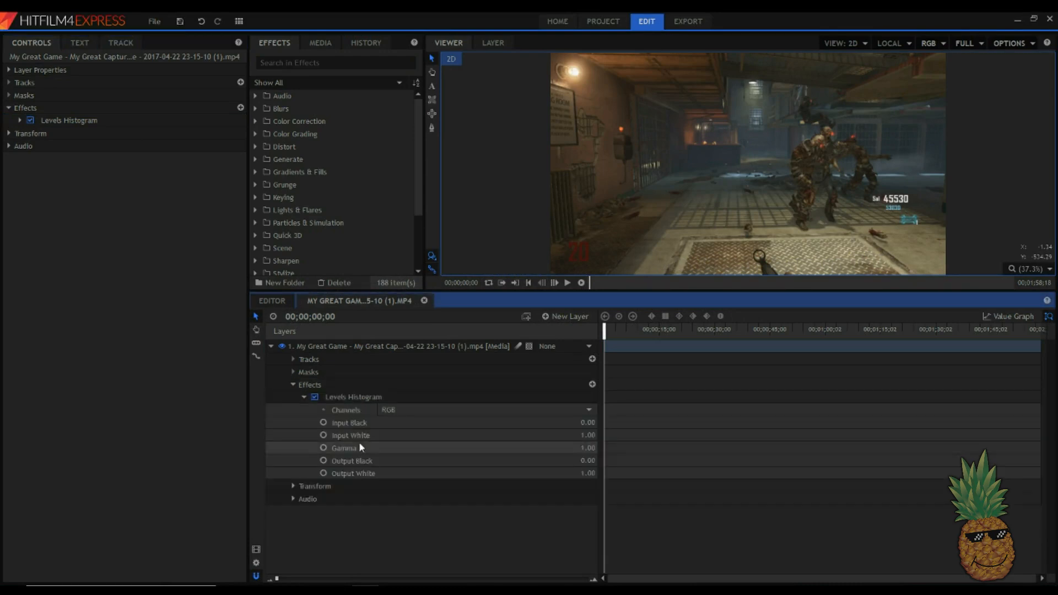
pyautogui.click(540, 416)
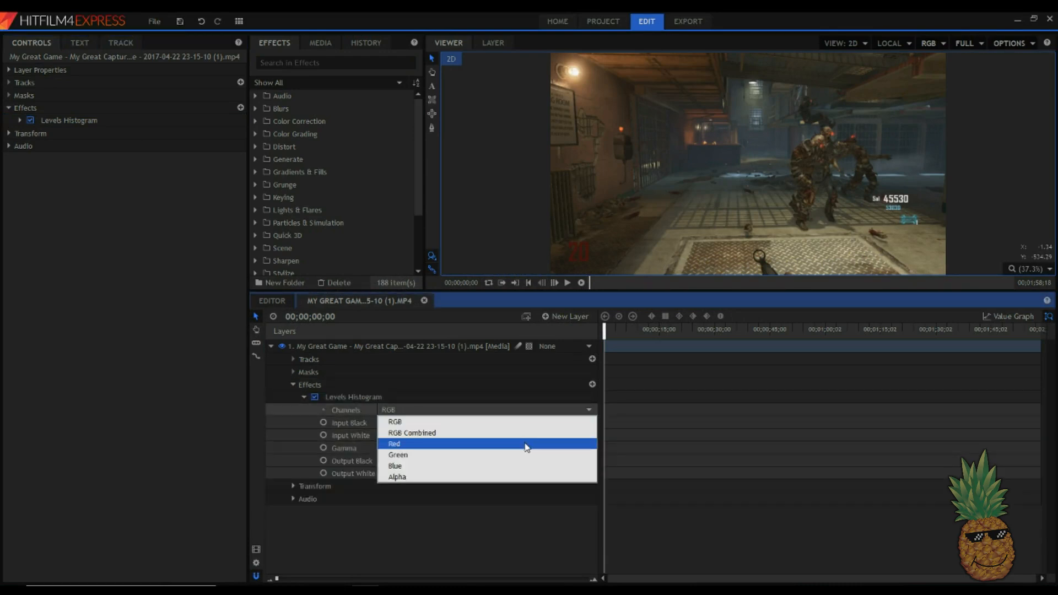
pyautogui.click(526, 454)
pyautogui.click(588, 473)
pyautogui.write('0')
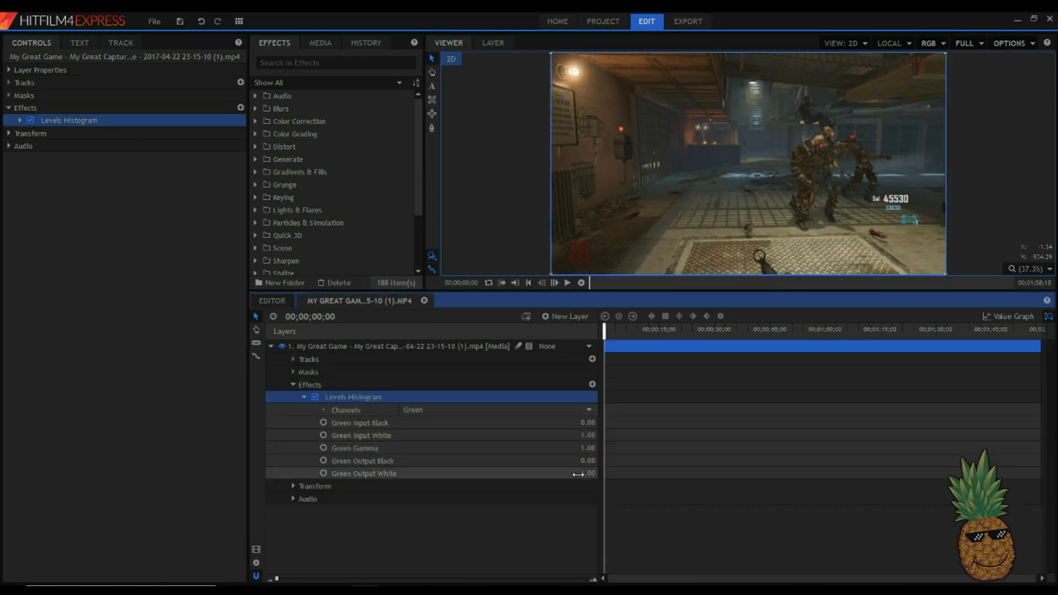
pyautogui.press('Return')
pyautogui.moveTo(588, 474); pyautogui.dragTo(611, 474)
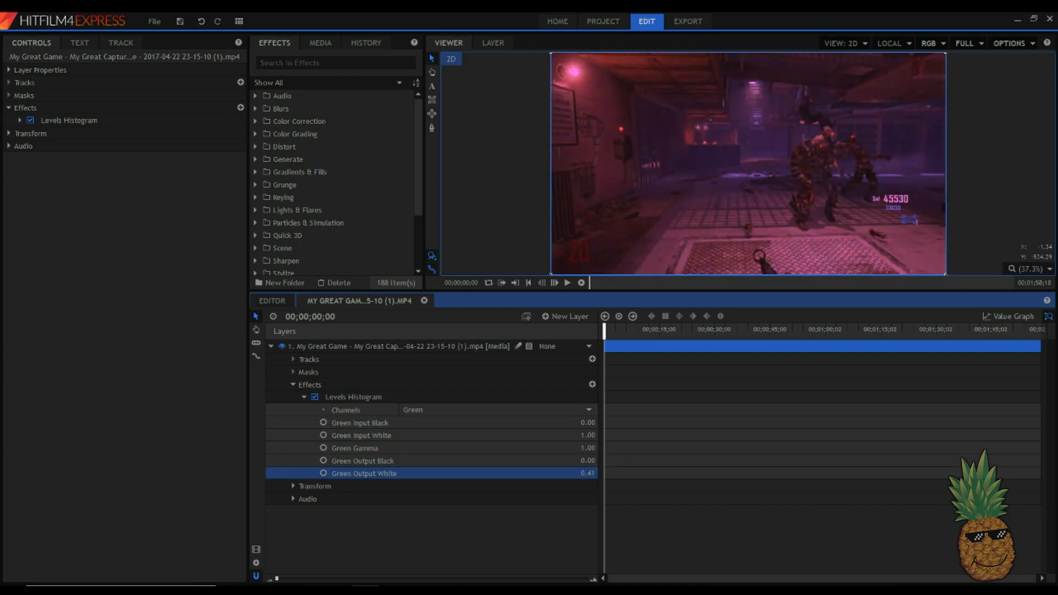
# Switch the Levels Histogram effect to the Blue channel
pyautogui.click(570, 410)
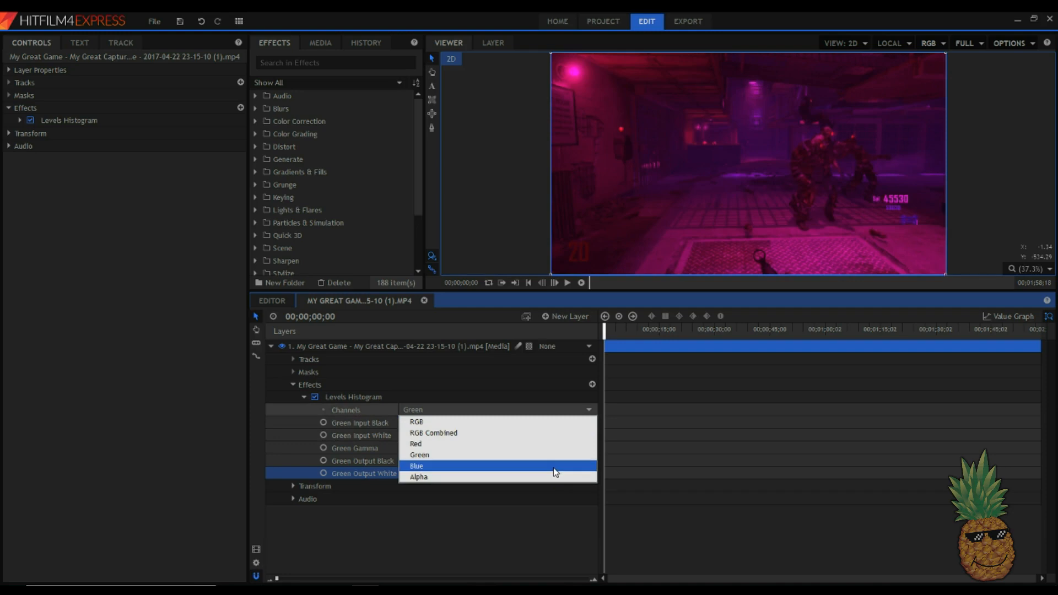
pyautogui.click(556, 473)
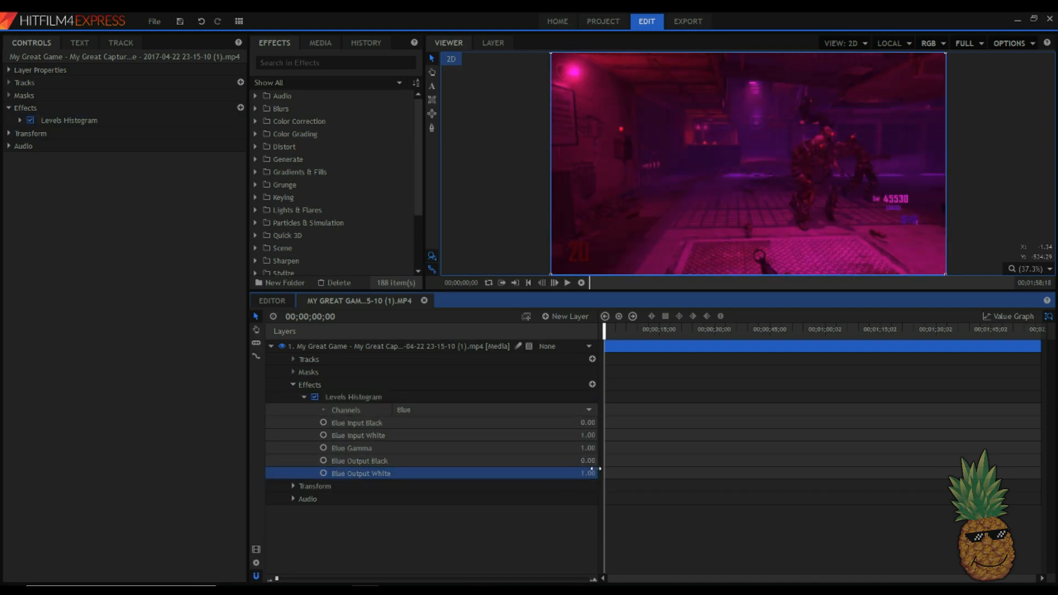
pyautogui.click(556, 398)
pyautogui.click(557, 410)
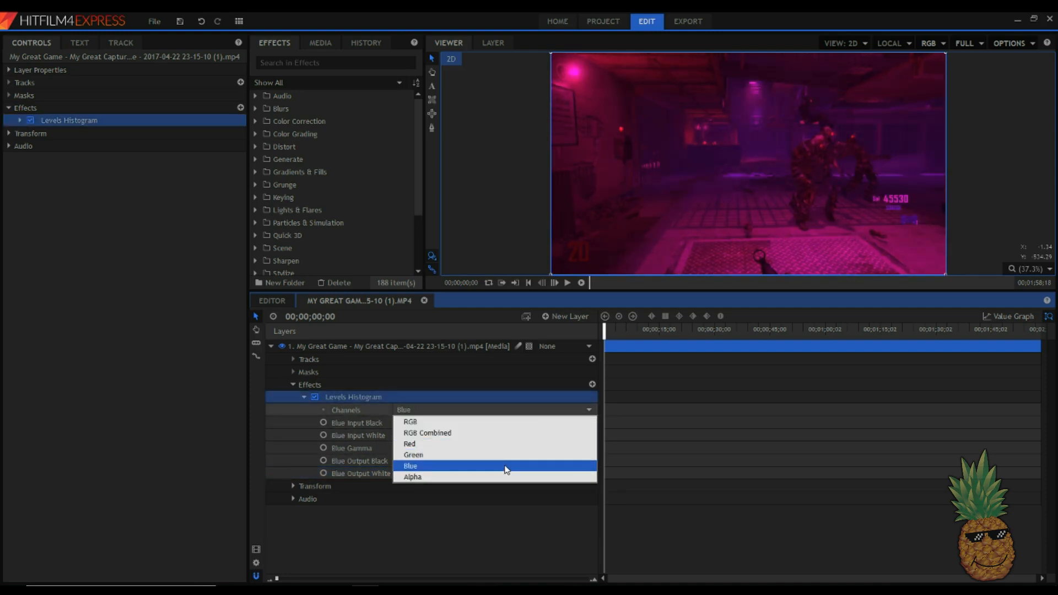
pyautogui.click(507, 470)
# Switch the Levels Histogram effect back to the Green channel and restore Green Output White to 1.00
pyautogui.click(551, 410)
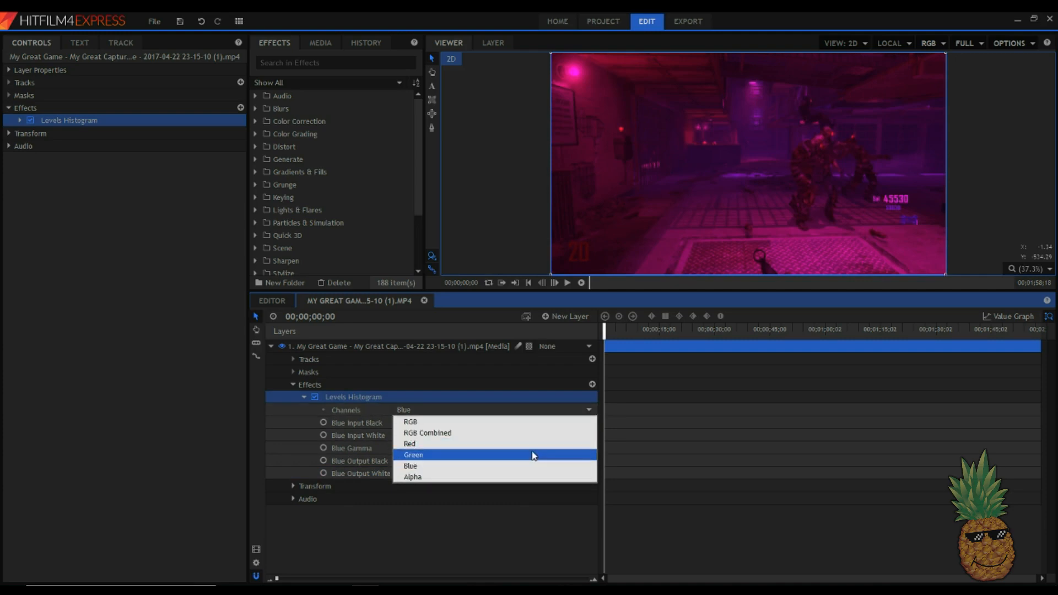
pyautogui.click(534, 455)
pyautogui.click(552, 473)
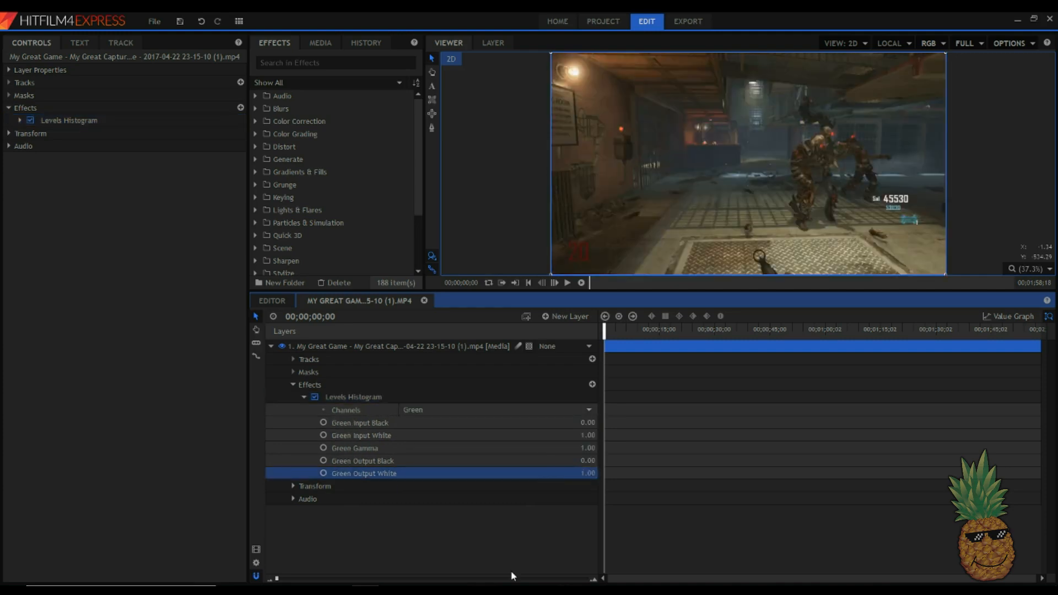
pyautogui.click(511, 540)
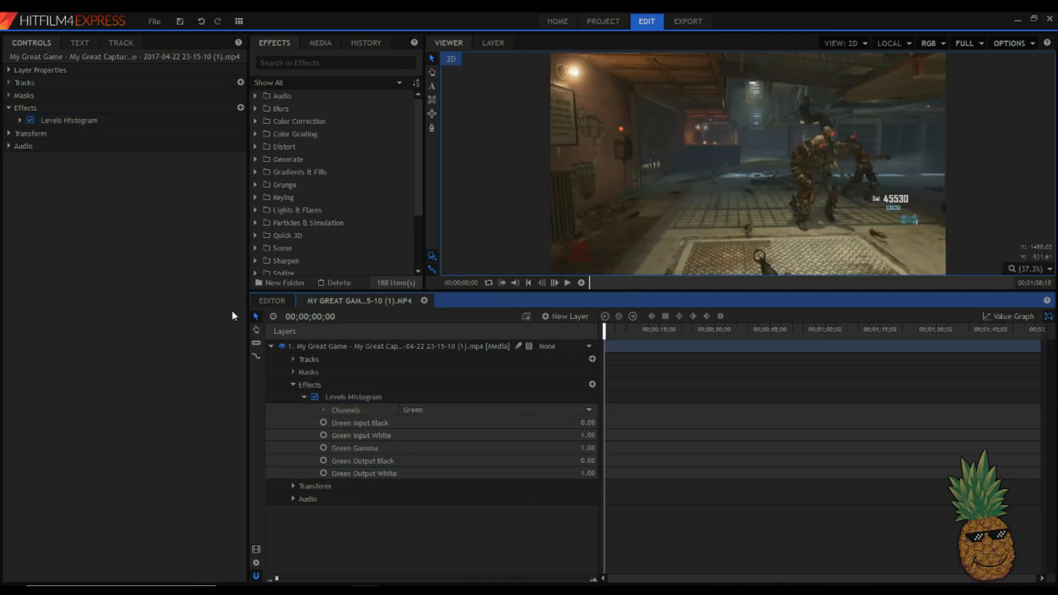
# Expand the Levels Histogram controls to show the graph, look through the channels and set the channel to Red
pyautogui.click(20, 120)
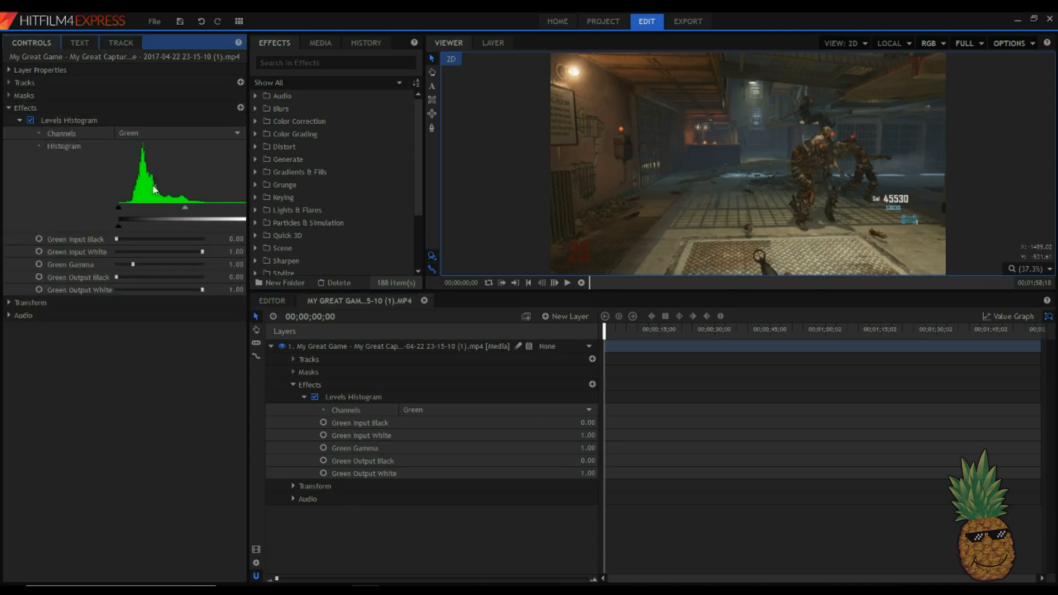
pyautogui.click(141, 134)
pyautogui.click(147, 163)
pyautogui.click(141, 132)
pyautogui.click(146, 178)
pyautogui.click(144, 135)
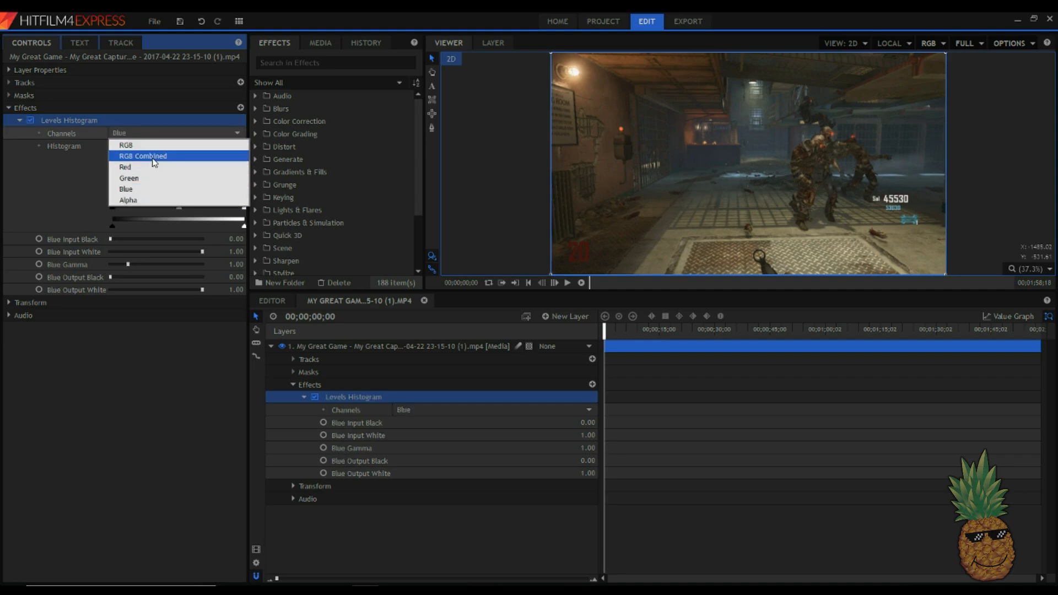
pyautogui.click(144, 145)
pyautogui.moveTo(165, 239); pyautogui.dragTo(47, 231)
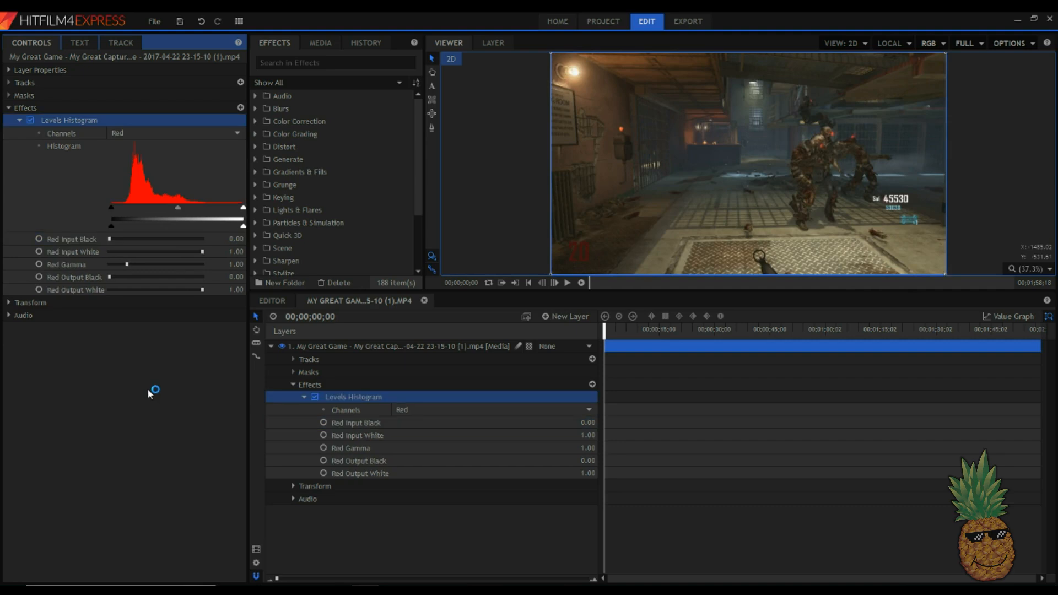
pyautogui.click(151, 392)
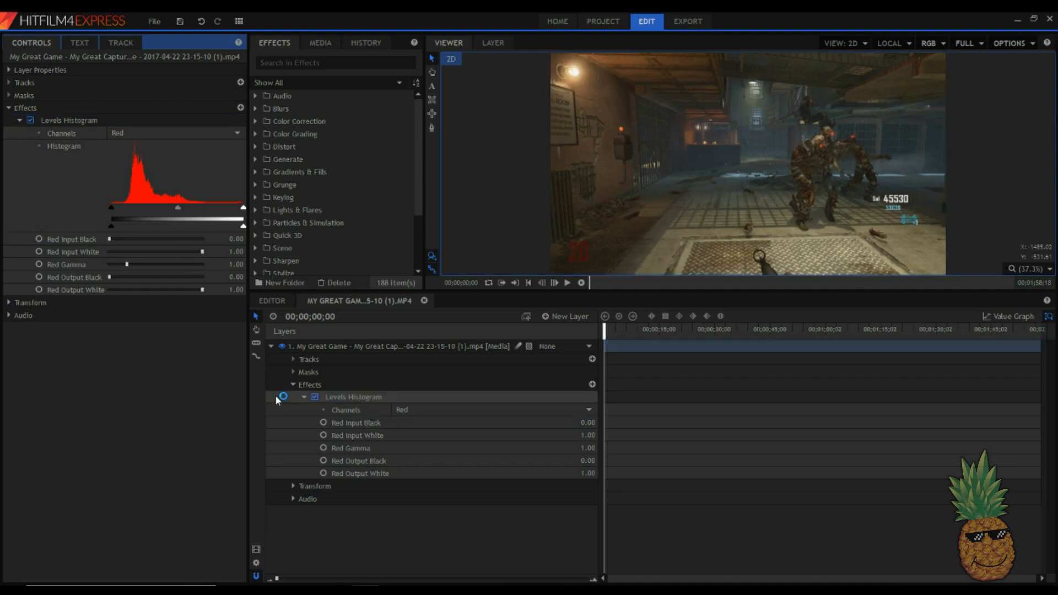
# Collapse the Levels Histogram effect and duplicate the gameplay layer twice to make three layers
pyautogui.click(303, 398)
pyautogui.click(326, 347)
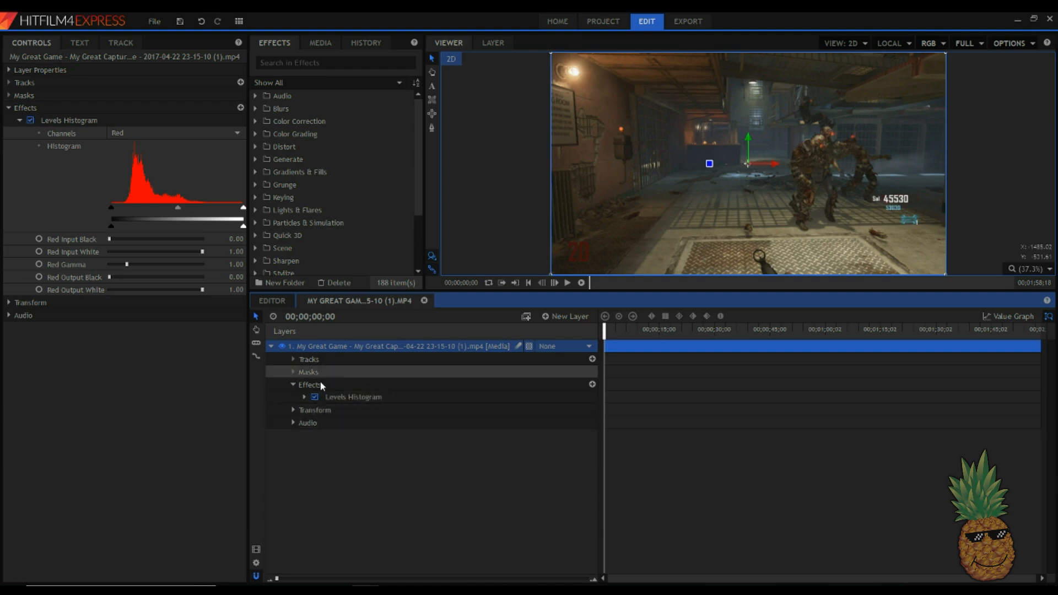
pyautogui.rightClick(362, 346)
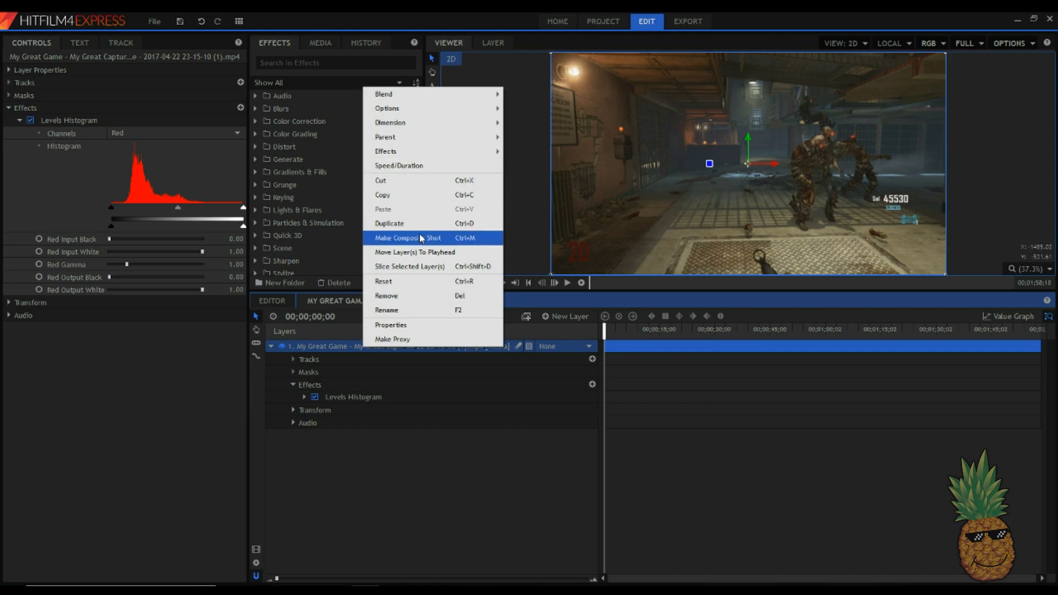
pyautogui.click(386, 223)
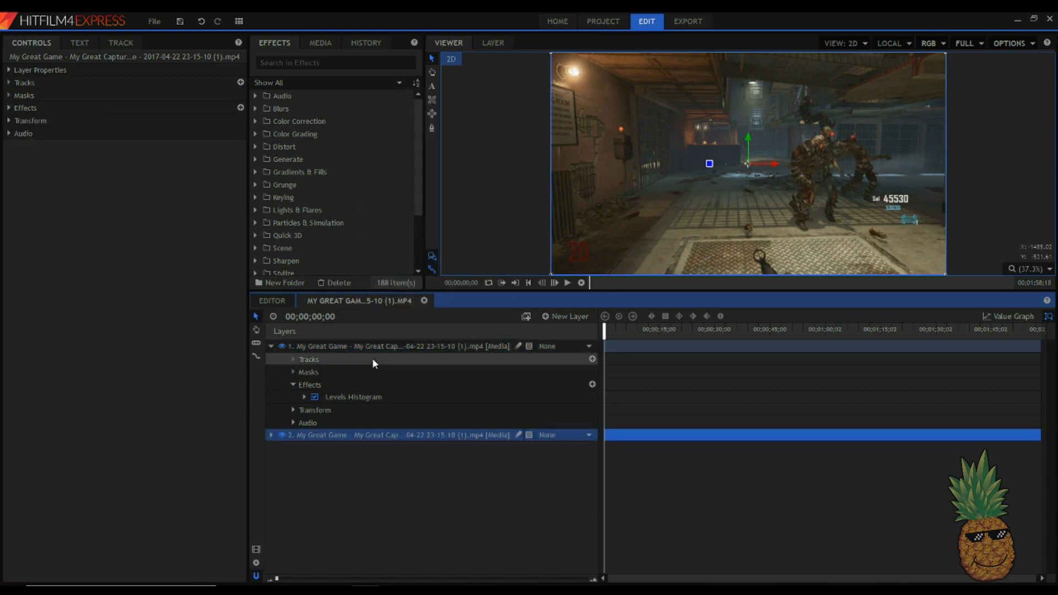
pyautogui.hotkey('ctrl', 'd')
pyautogui.click(368, 462)
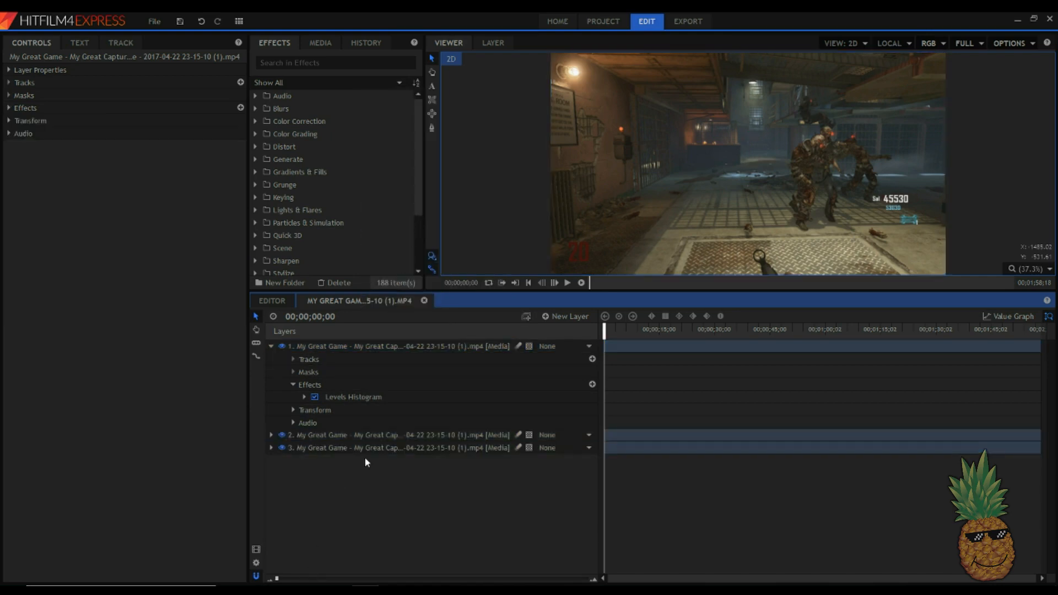
# Hide the two duplicated layers and rename the top gameplay layer "red"
pyautogui.click(304, 397)
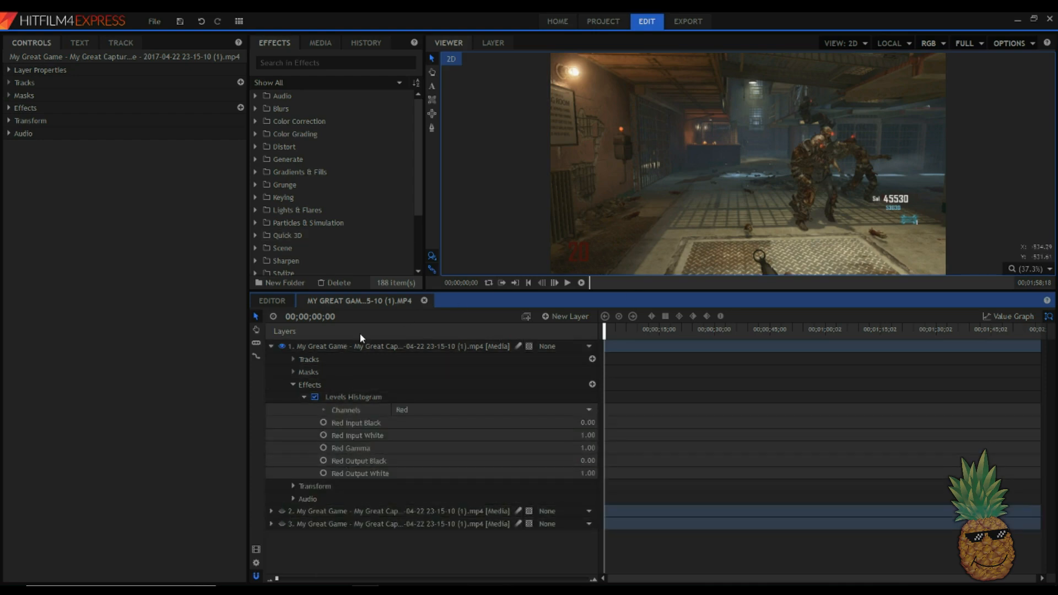
pyautogui.rightClick(379, 345)
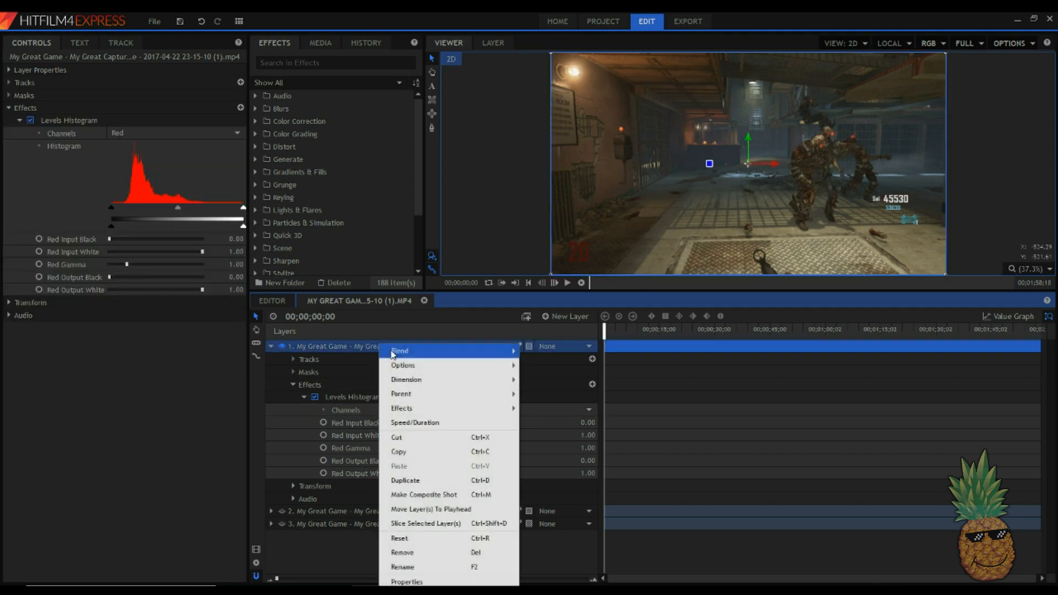
pyautogui.click(402, 568)
pyautogui.write('red')
pyautogui.press('Return')
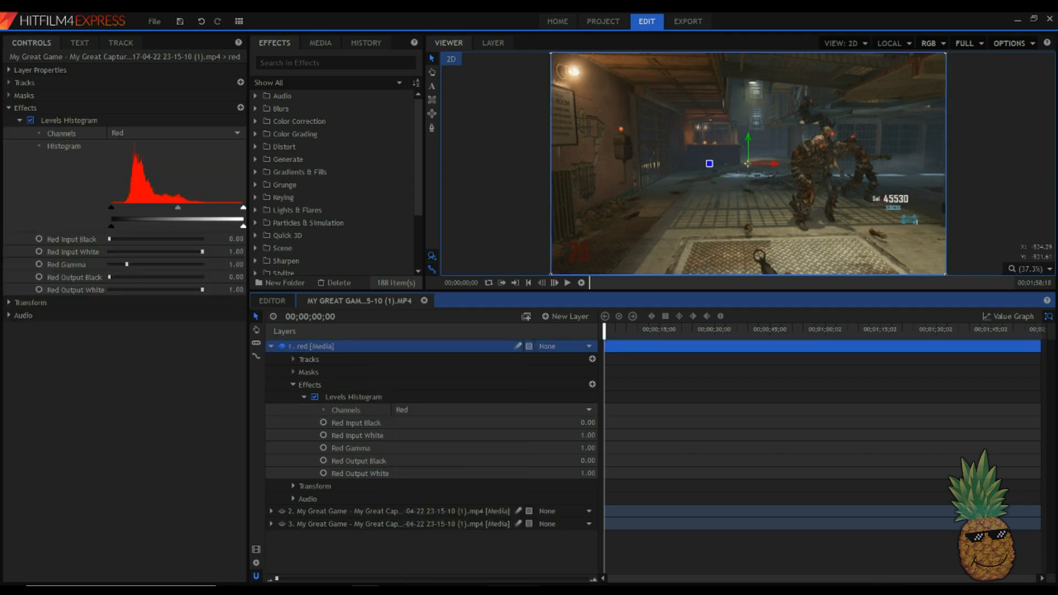
# Rename the second layer "green" and the third layer "blue"
pyautogui.rightClick(471, 506)
pyautogui.click(506, 496)
pyautogui.write('green')
pyautogui.press('Return')
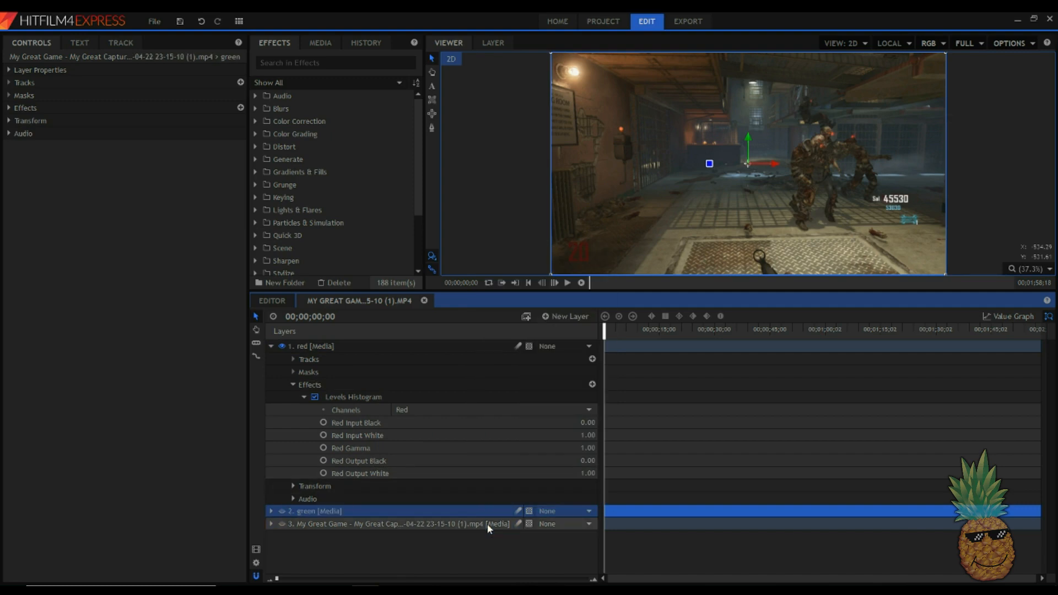
pyautogui.rightClick(486, 524)
pyautogui.click(513, 484)
pyautogui.write('blue')
pyautogui.press('Return')
pyautogui.click(95, 532)
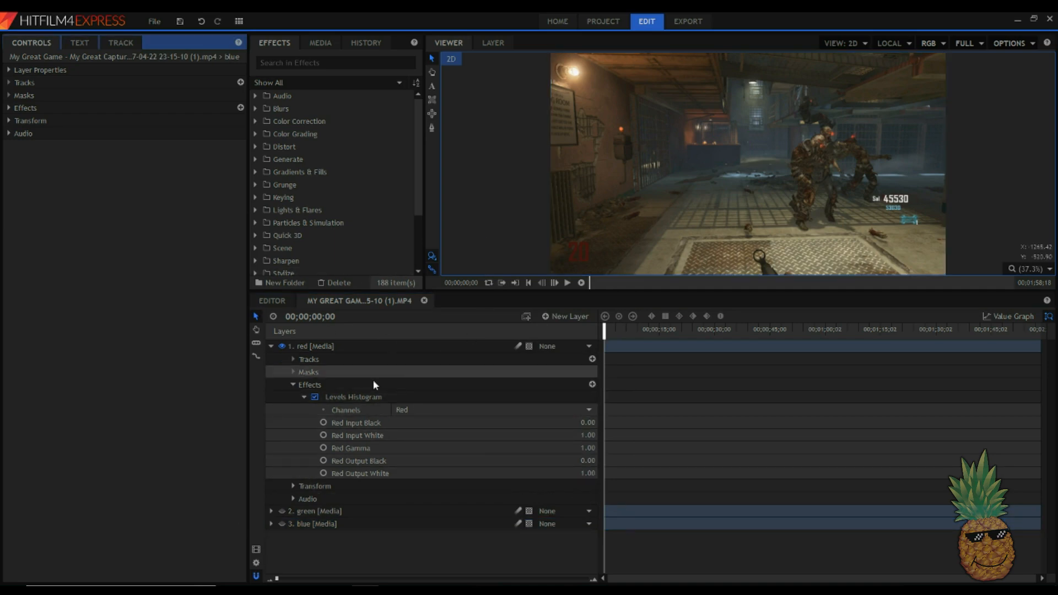
# Toggle the visibility of the red, green and blue layers to compare them, ending with only the red layer shown
pyautogui.click(282, 346)
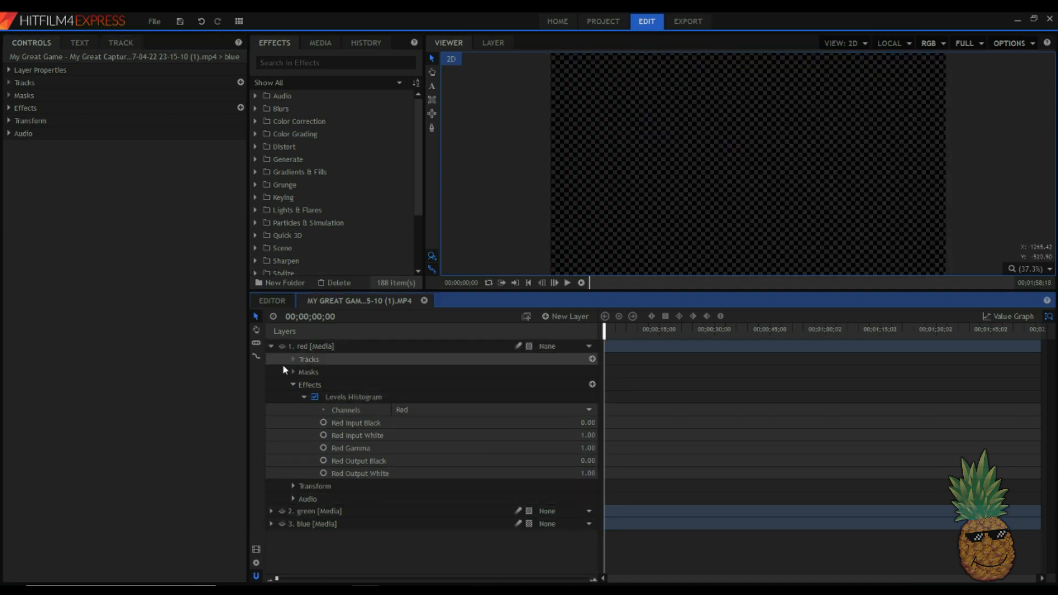
pyautogui.click(282, 525)
pyautogui.click(282, 512)
pyautogui.click(283, 525)
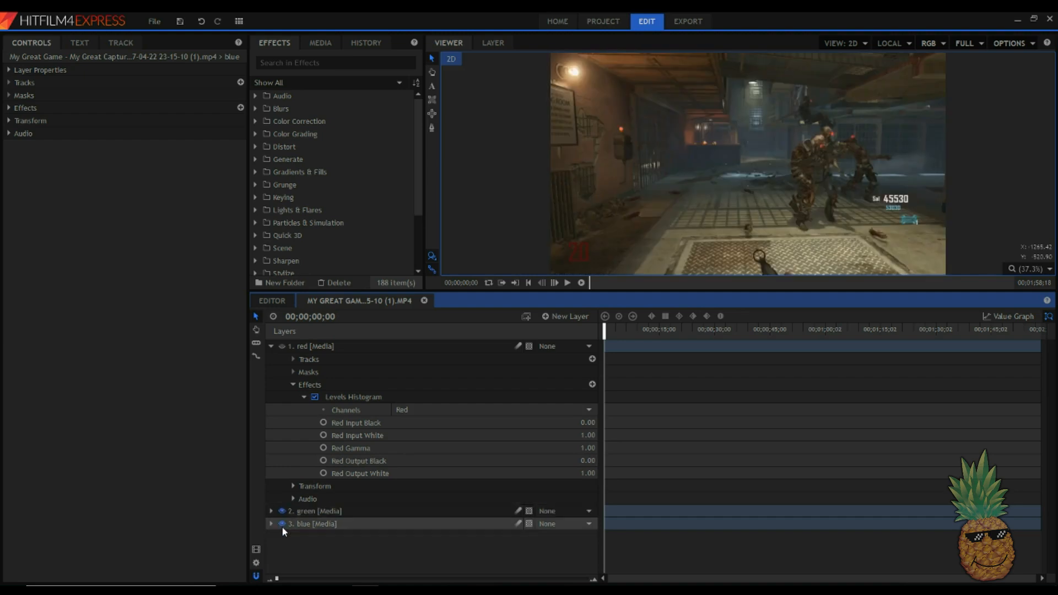
pyautogui.click(282, 511)
pyautogui.click(283, 523)
pyautogui.click(282, 511)
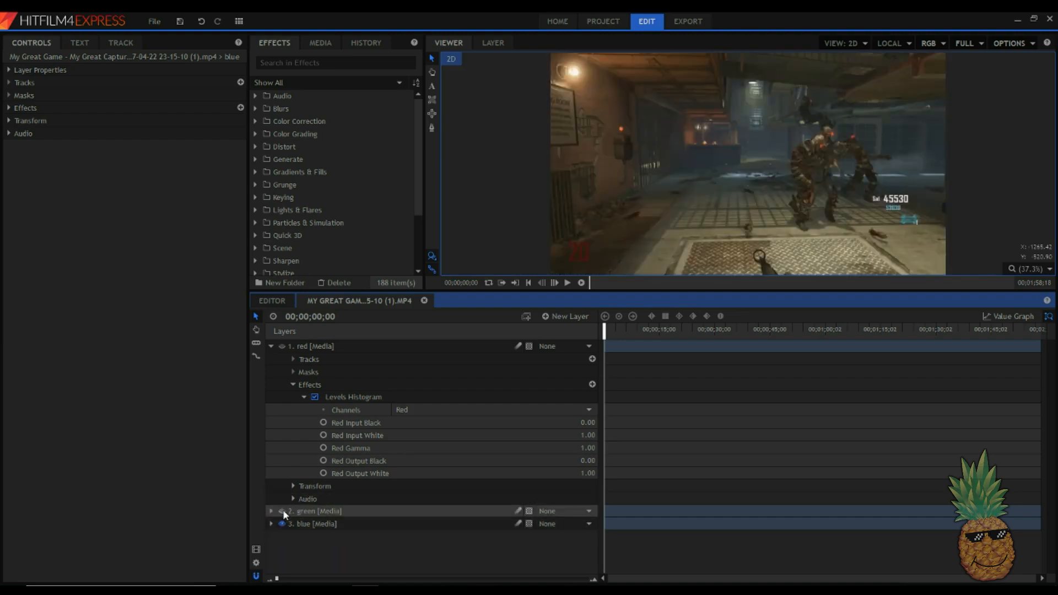
pyautogui.click(283, 511)
pyautogui.click(283, 524)
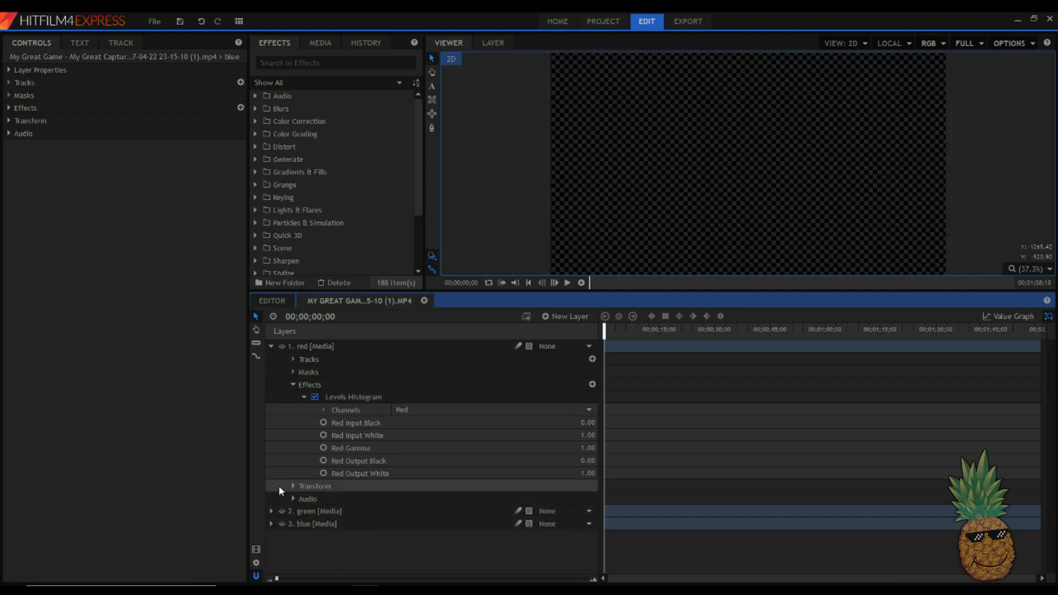
pyautogui.click(283, 346)
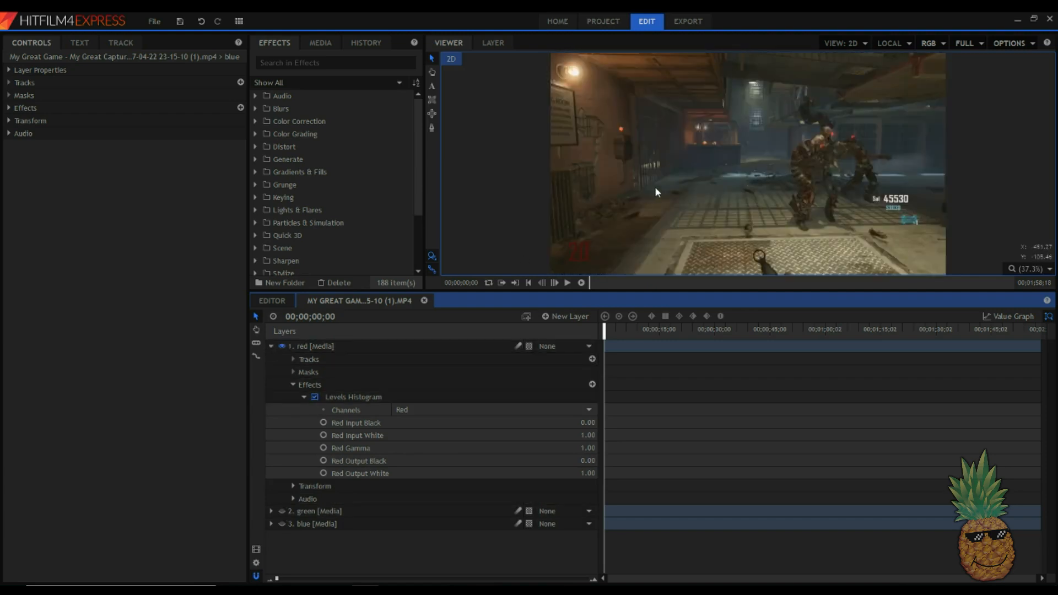
# Switch the red layer's Levels Histogram to the Green channel and set Green Output White to 0.00
pyautogui.click(507, 409)
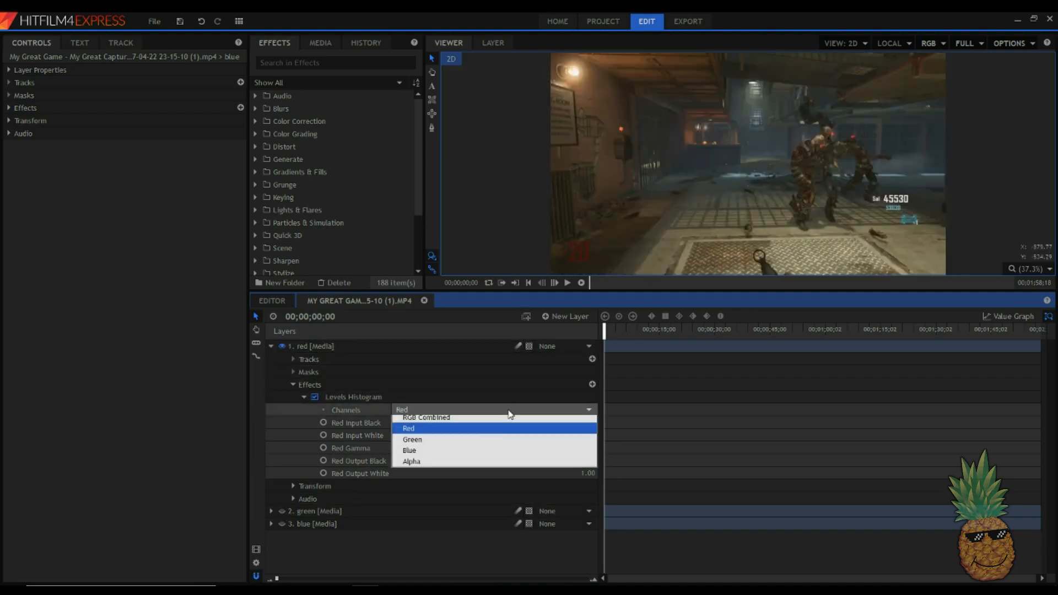
pyautogui.click(498, 384)
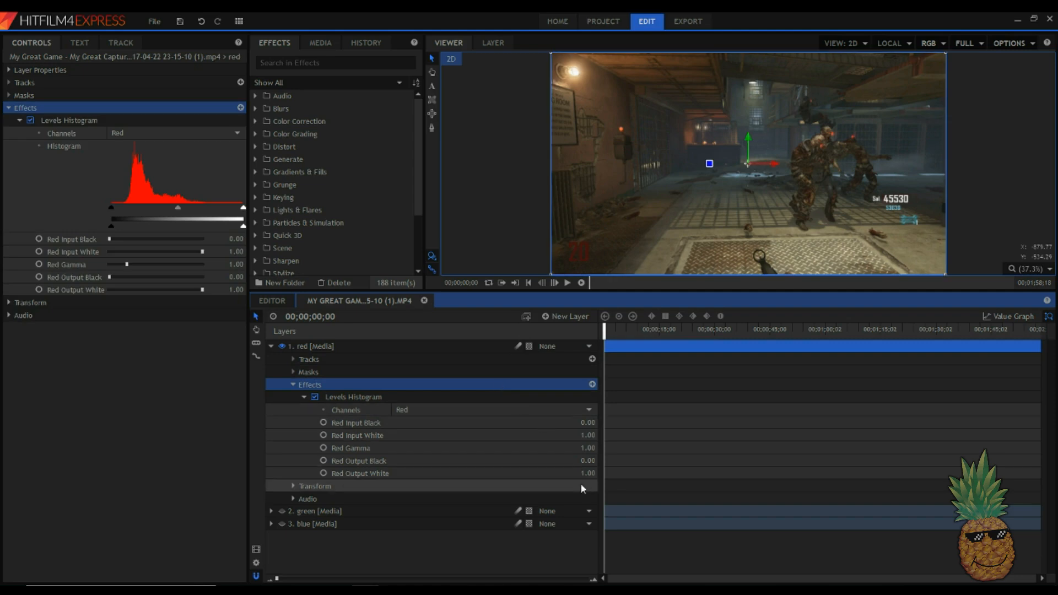
pyautogui.click(483, 408)
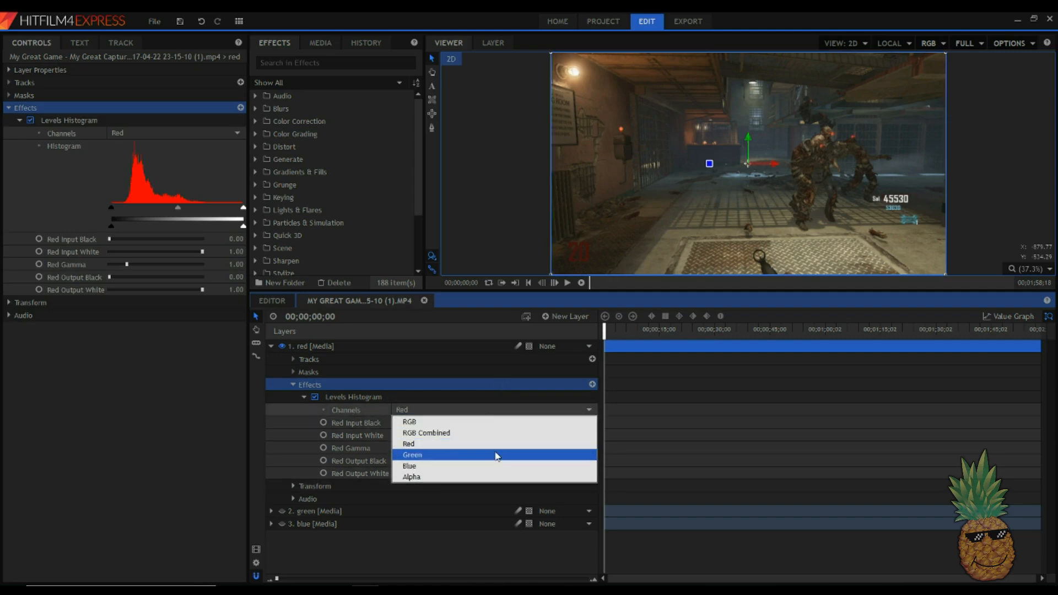
pyautogui.click(496, 455)
pyautogui.moveTo(580, 469); pyautogui.dragTo(542, 469)
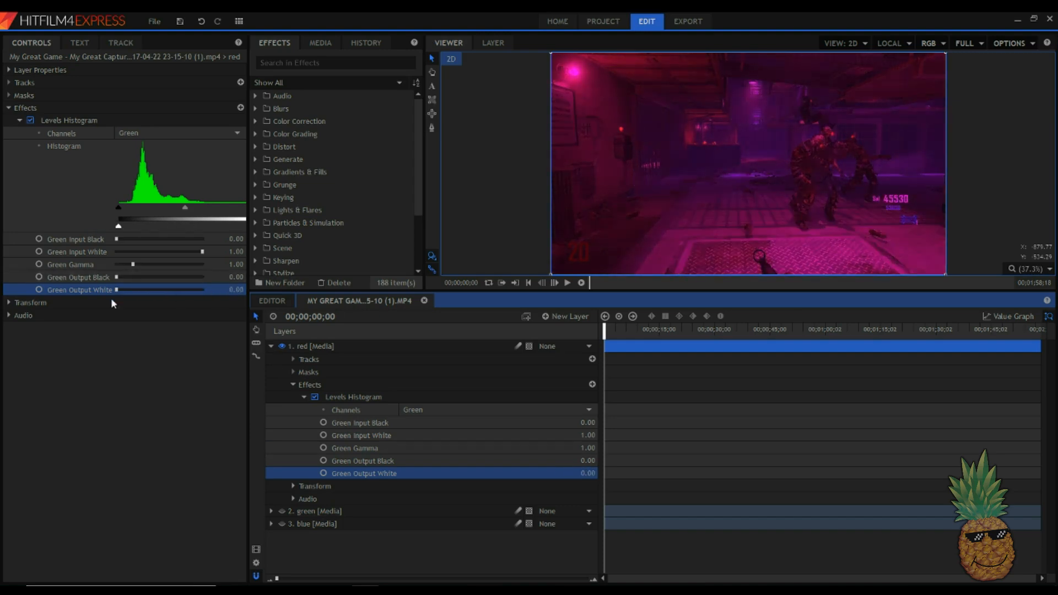
# Set Blue Output White to 0.00 in the red layer's Levels Histogram and return its channel to Red
pyautogui.click(449, 415)
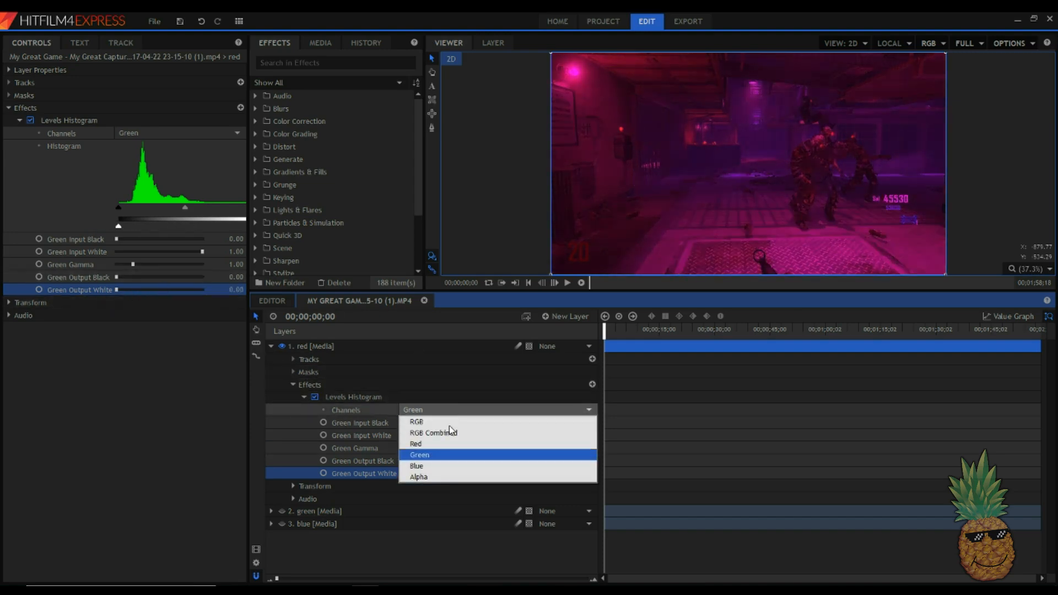
pyautogui.click(460, 466)
pyautogui.moveTo(570, 472); pyautogui.dragTo(551, 473)
pyautogui.click(455, 411)
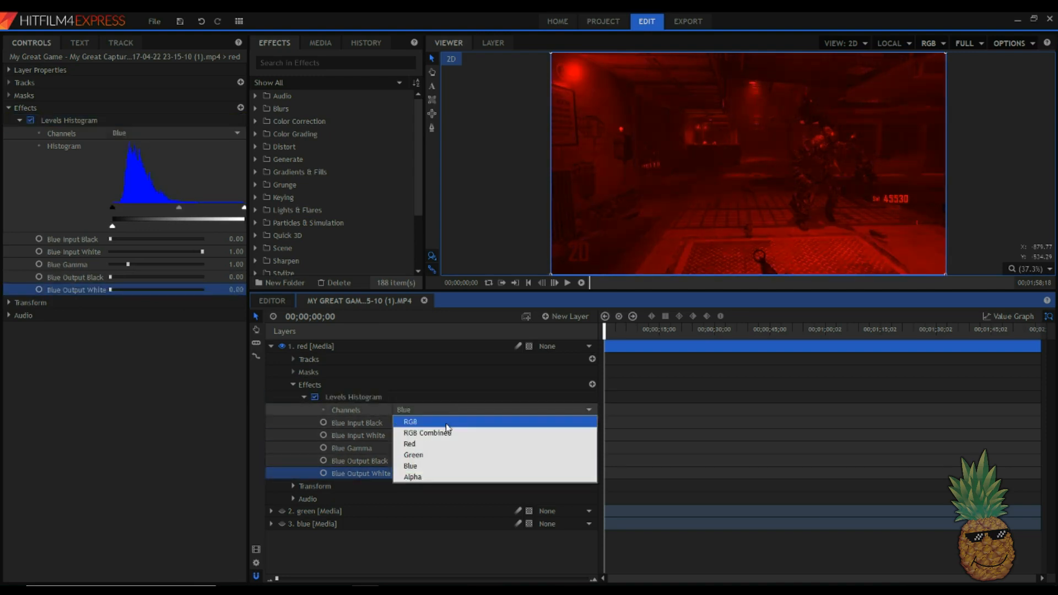
pyautogui.click(449, 444)
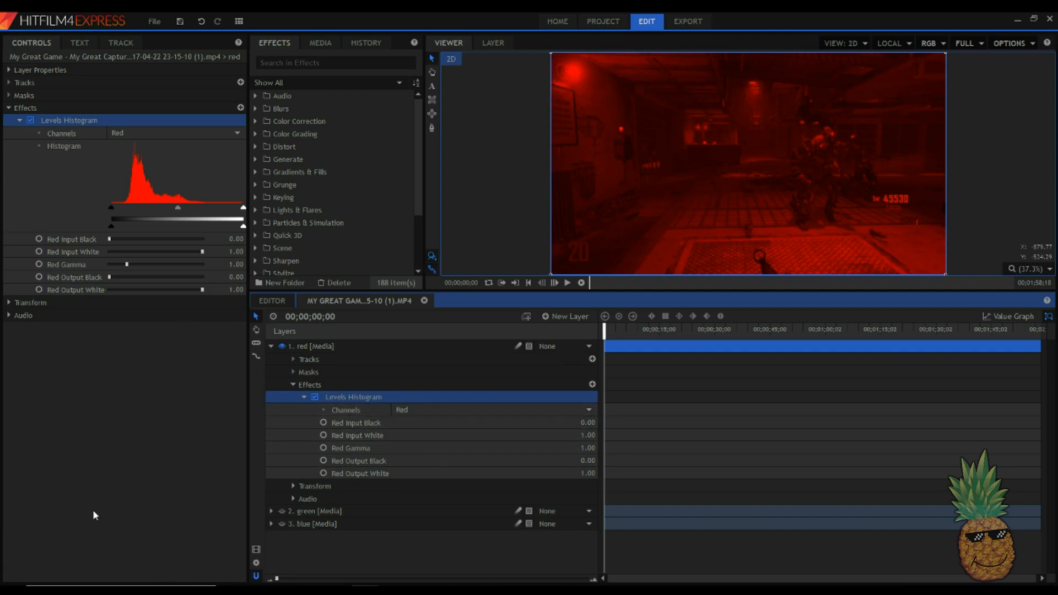
pyautogui.click(475, 218)
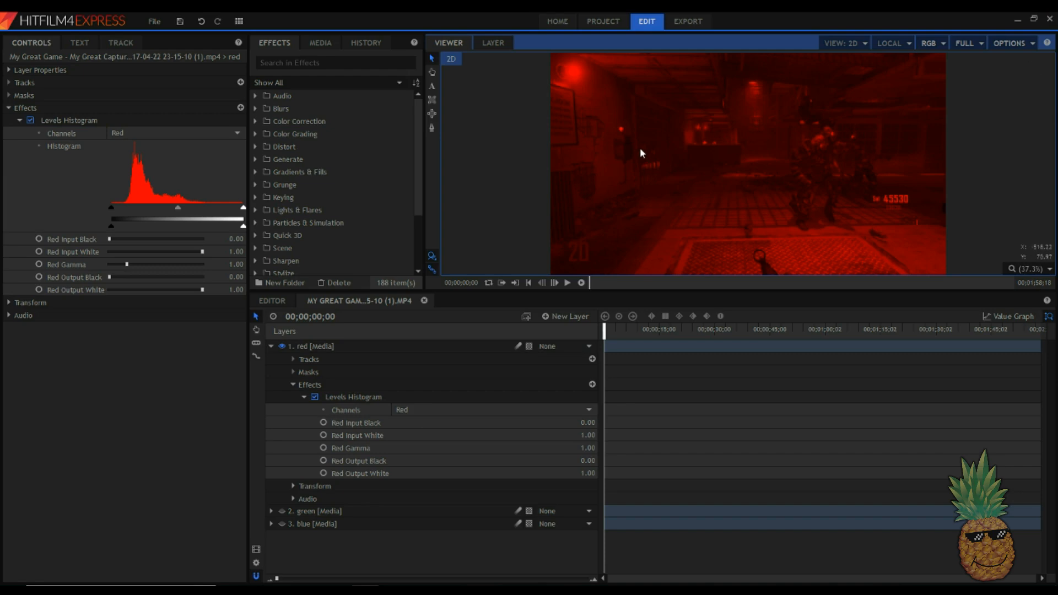
# Collapse and hide the red layer, and show the green layer with its Levels Histogram controls expanded
pyautogui.click(271, 346)
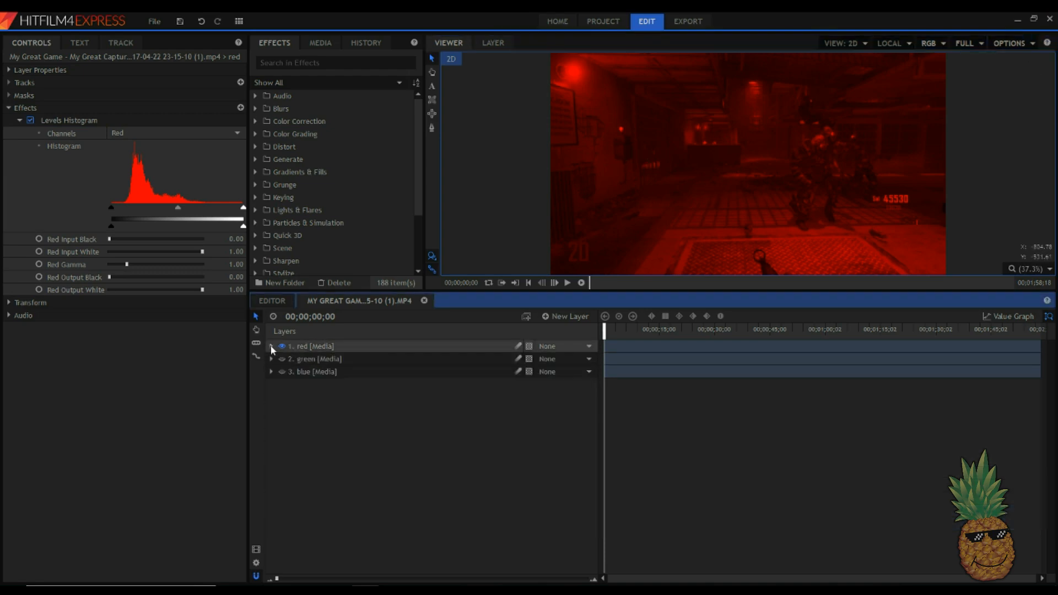
pyautogui.click(281, 346)
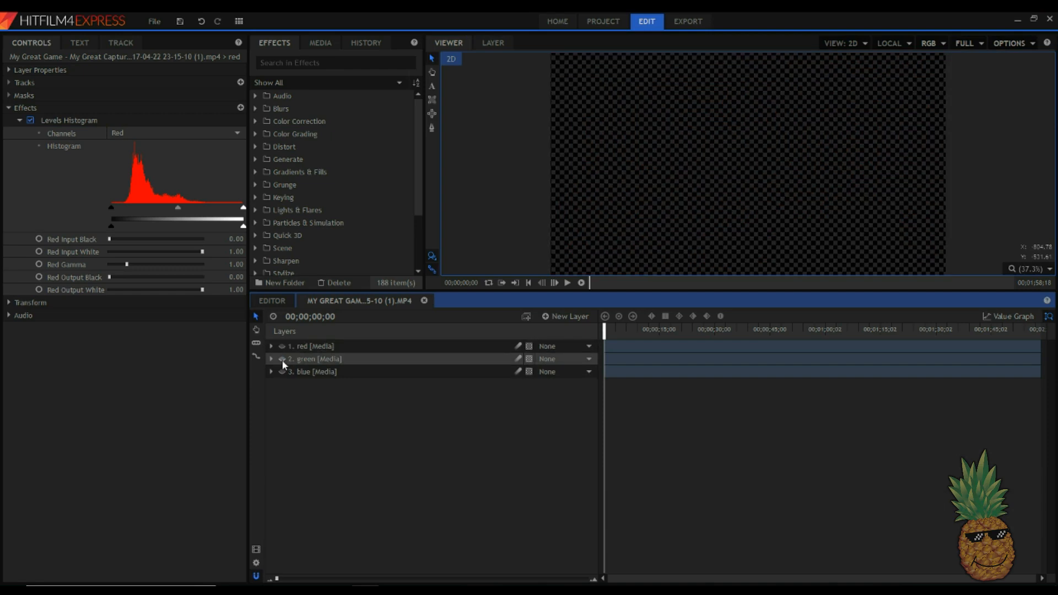
pyautogui.click(282, 359)
pyautogui.click(271, 360)
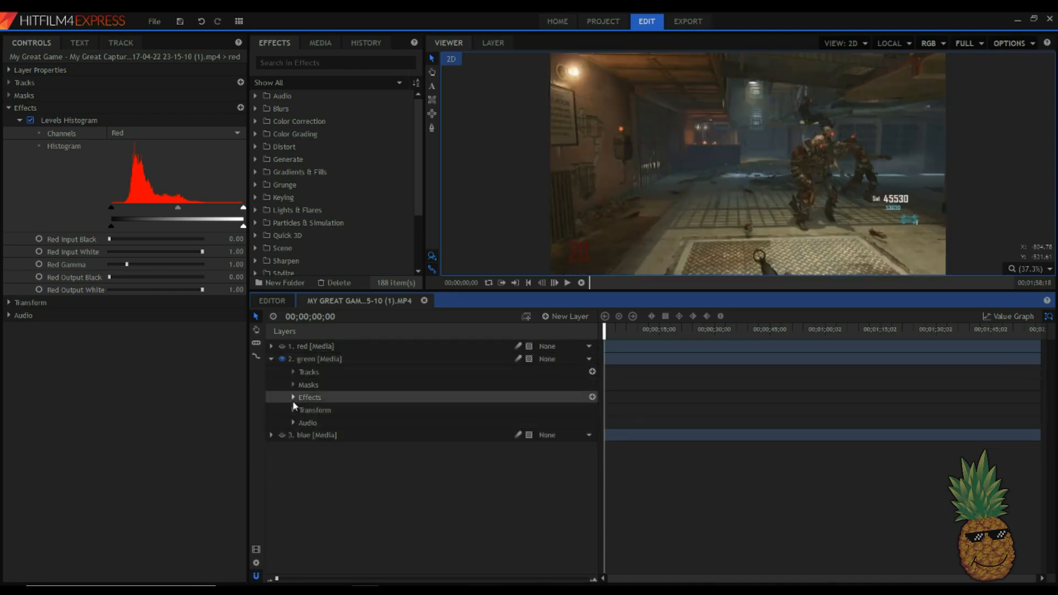
pyautogui.click(294, 397)
pyautogui.click(315, 411)
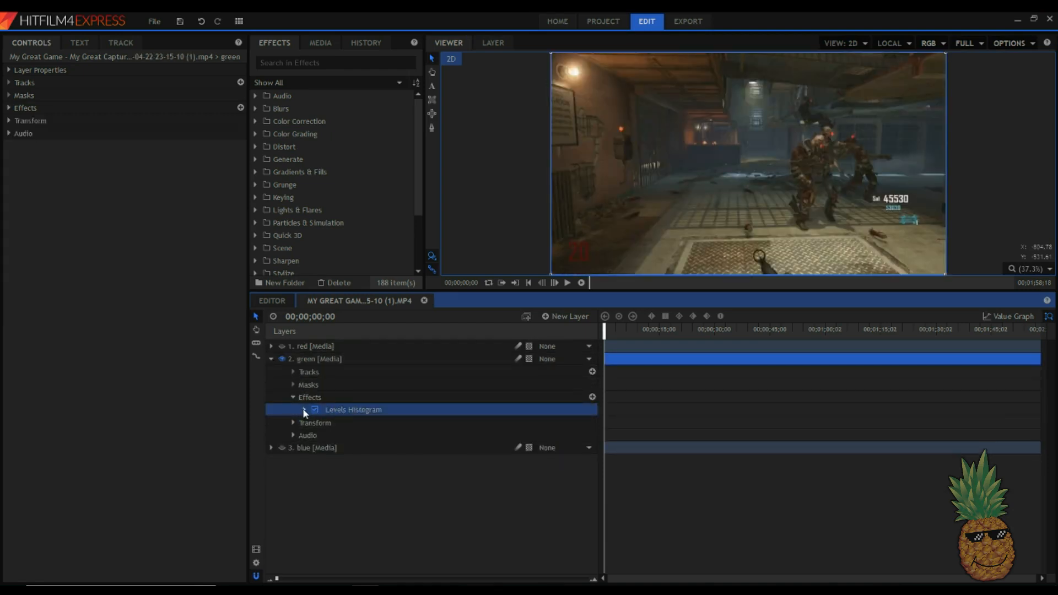
pyautogui.click(304, 410)
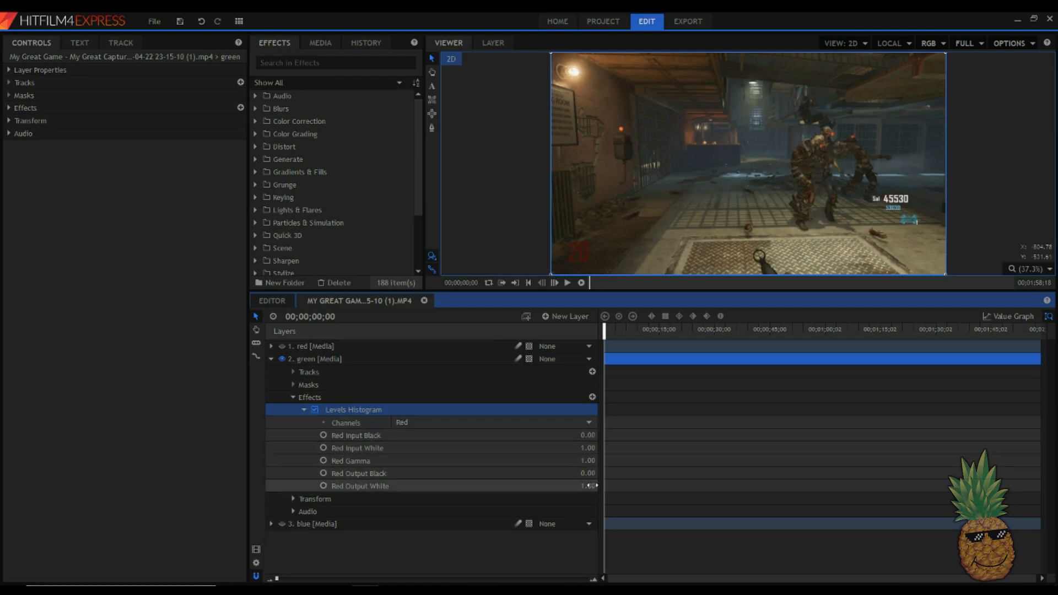
# Set Red Output White and Blue Output White to 0.00 in the green layer's Levels Histogram and leave its channel on Green
pyautogui.moveTo(588, 486); pyautogui.dragTo(557, 485)
pyautogui.click(539, 422)
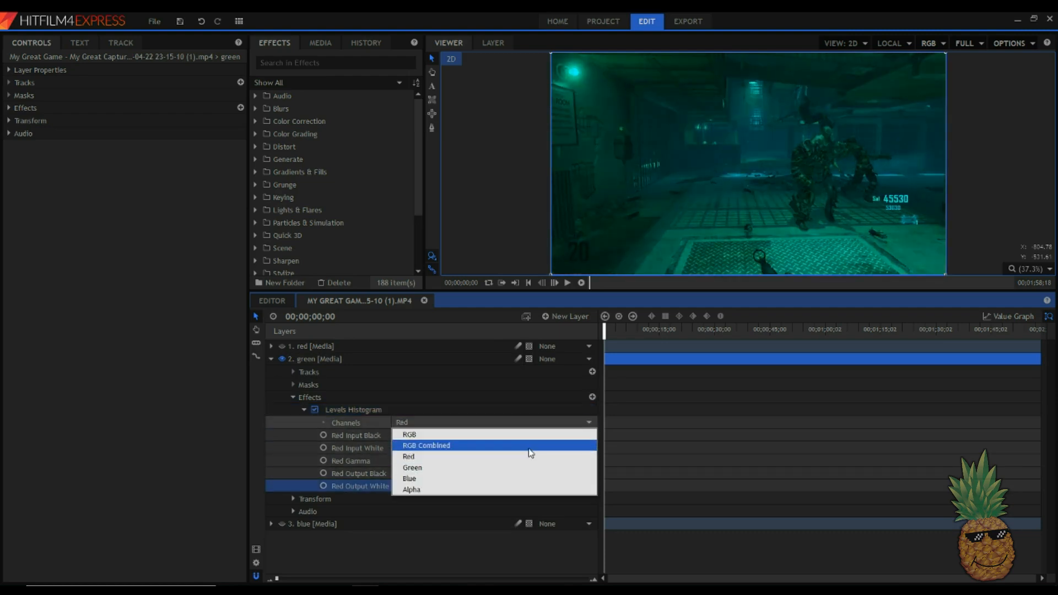
pyautogui.click(546, 479)
pyautogui.moveTo(588, 485); pyautogui.dragTo(557, 479)
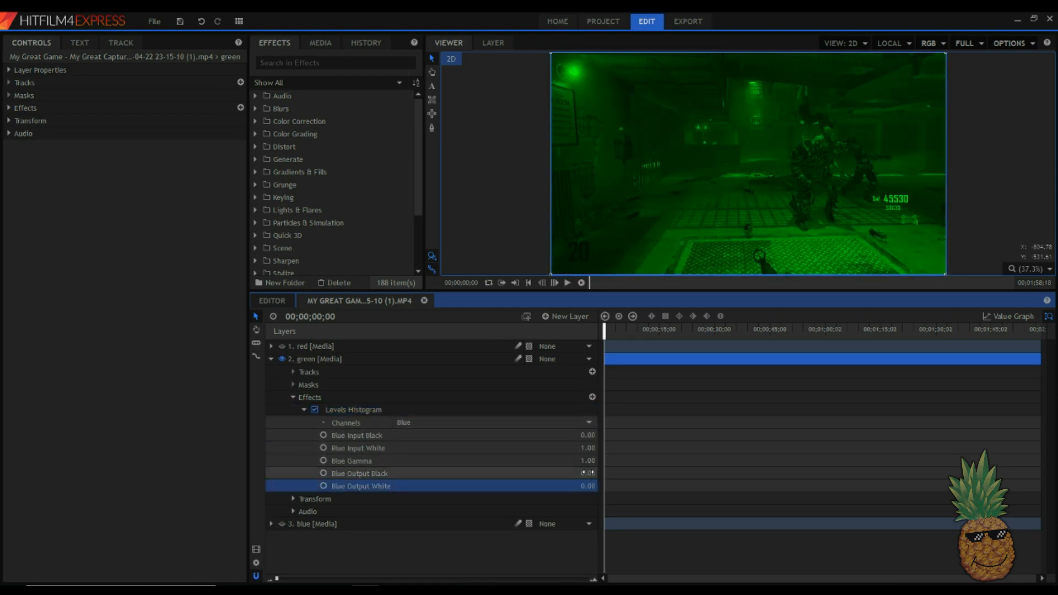
pyautogui.click(537, 423)
pyautogui.click(538, 469)
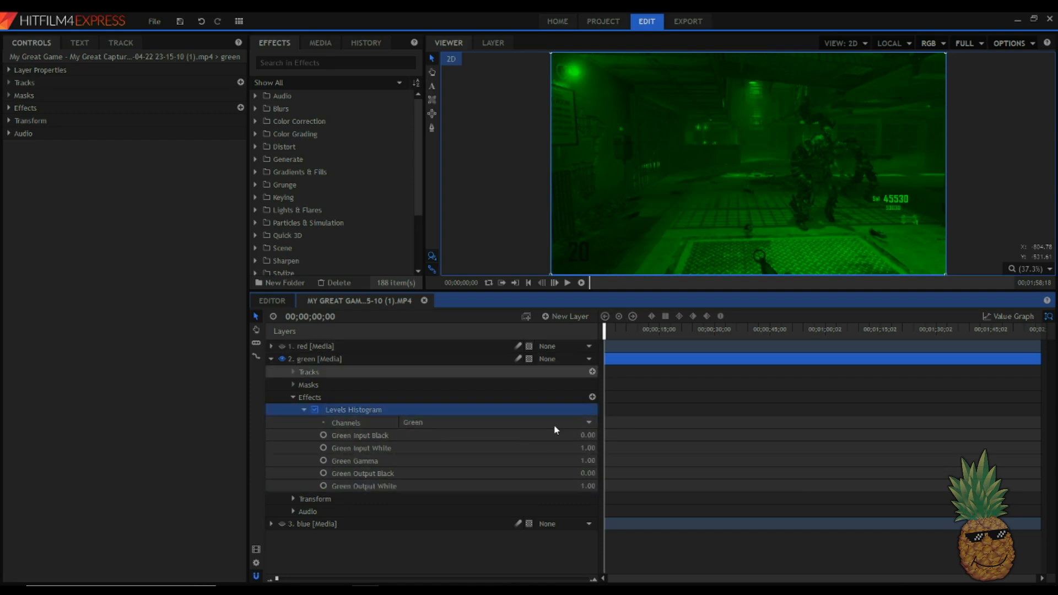
# Collapse and hide the green layer, and show the blue layer with its Levels Histogram controls expanded
pyautogui.click(292, 397)
pyautogui.click(271, 359)
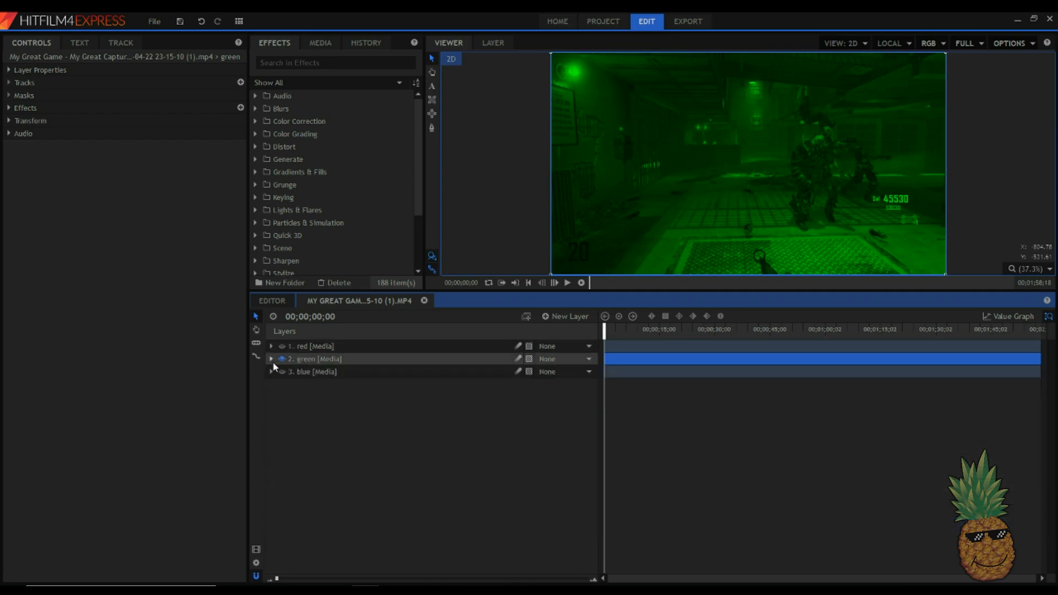
pyautogui.click(282, 372)
pyautogui.click(272, 372)
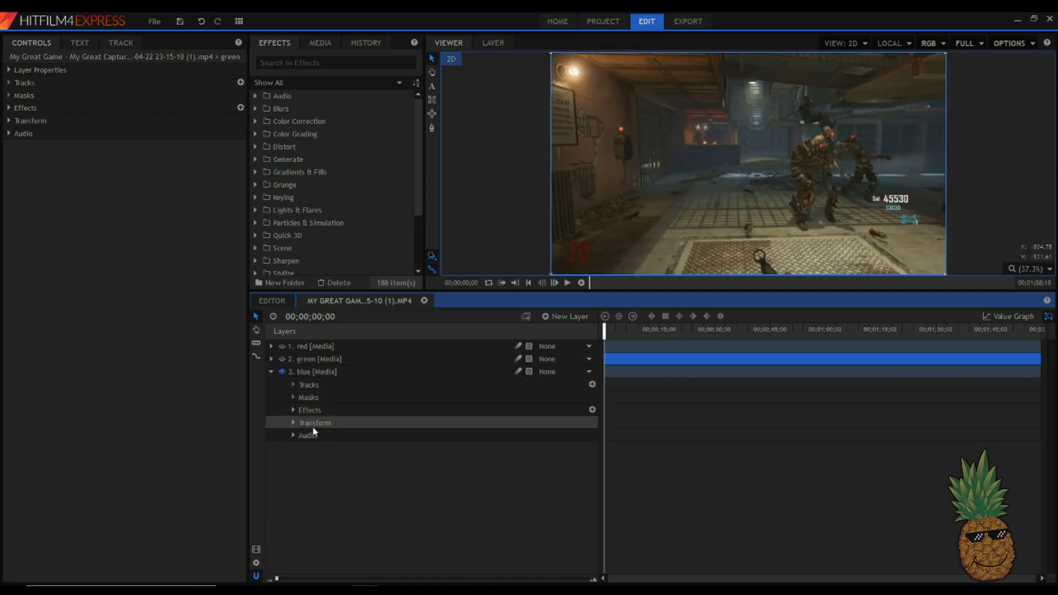
pyautogui.click(295, 424)
pyautogui.click(294, 424)
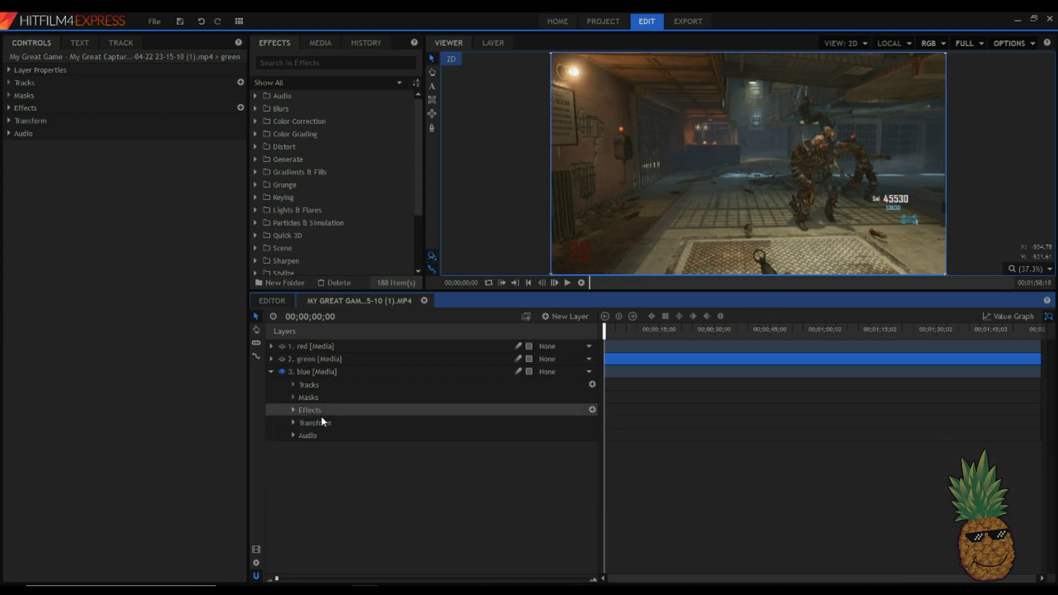
pyautogui.click(293, 412)
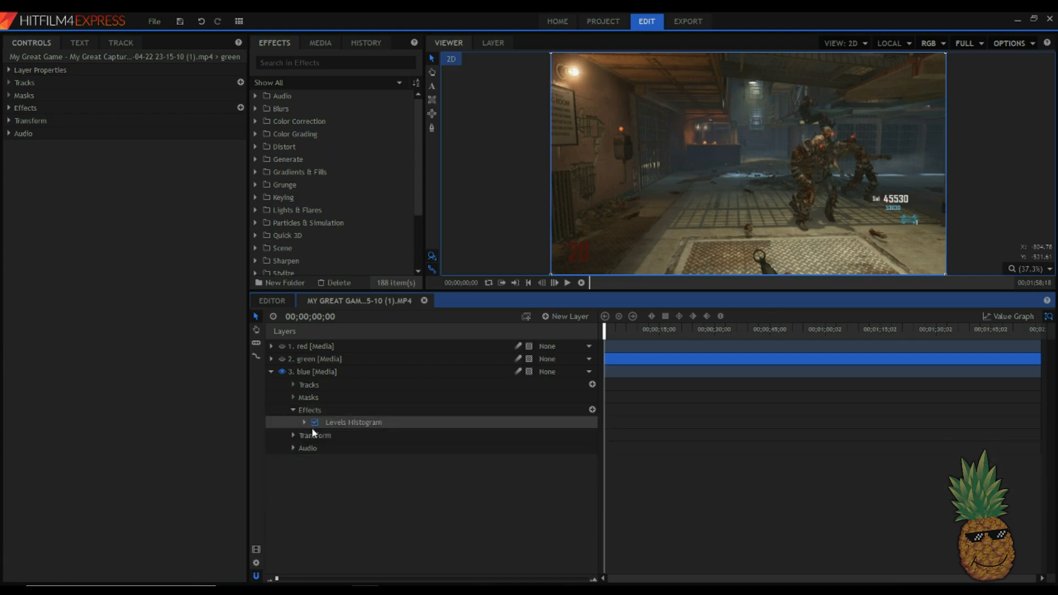
pyautogui.click(304, 423)
# Set Red Output White and Green Output White to 0.00 in the blue layer's Levels Histogram
pyautogui.click(399, 435)
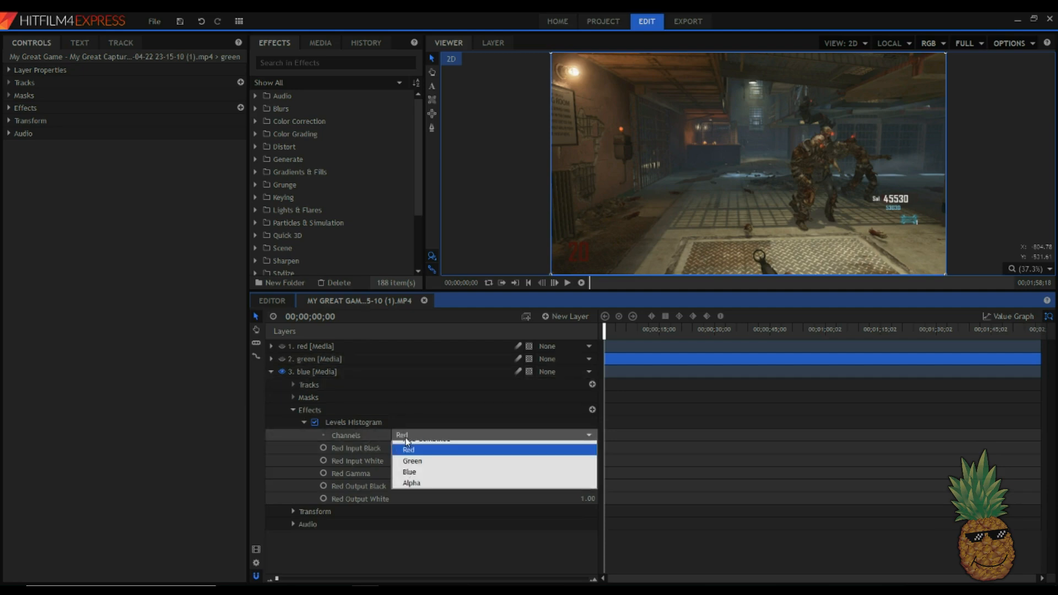
pyautogui.click(414, 470)
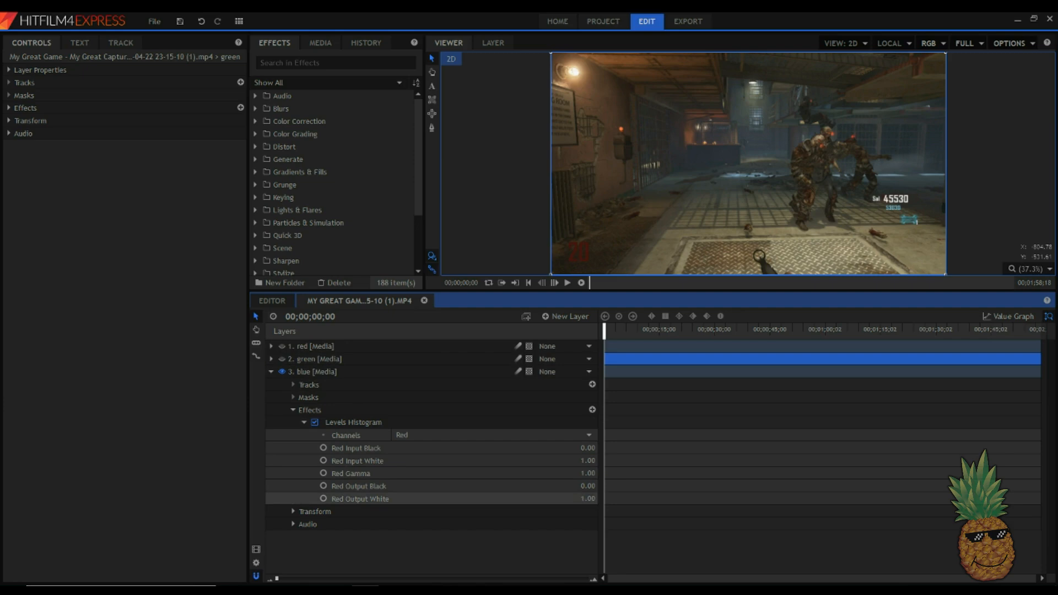
pyautogui.moveTo(588, 499); pyautogui.dragTo(532, 499)
pyautogui.click(551, 435)
pyautogui.click(540, 482)
pyautogui.moveTo(589, 499); pyautogui.dragTo(535, 499)
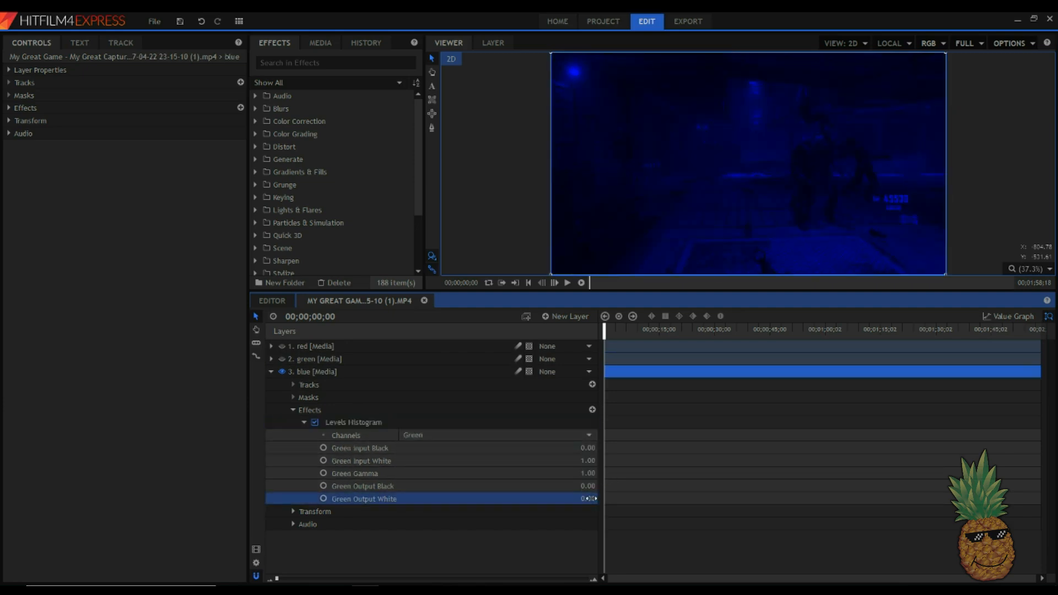
# Switch the blue layer's Levels Histogram to the Blue channel and collapse the layer
pyautogui.click(540, 440)
pyautogui.click(533, 446)
pyautogui.click(539, 492)
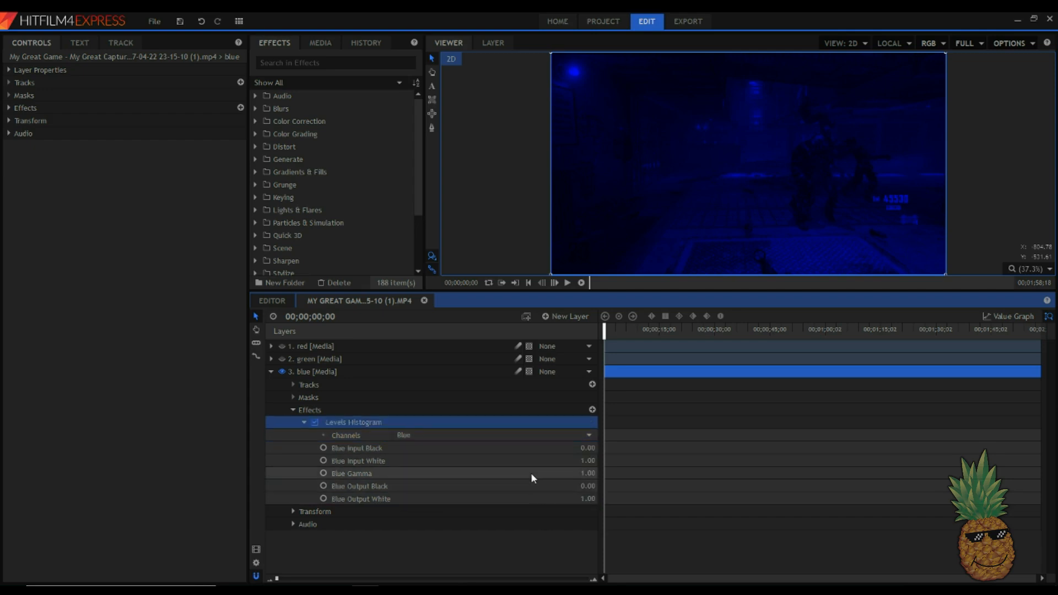
pyautogui.click(271, 467)
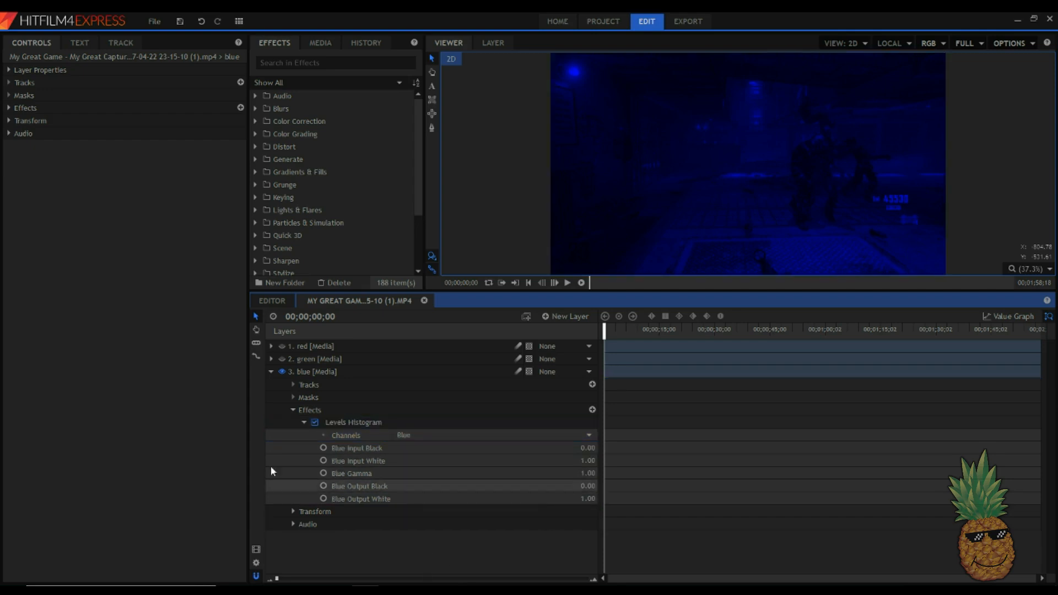
pyautogui.click(271, 371)
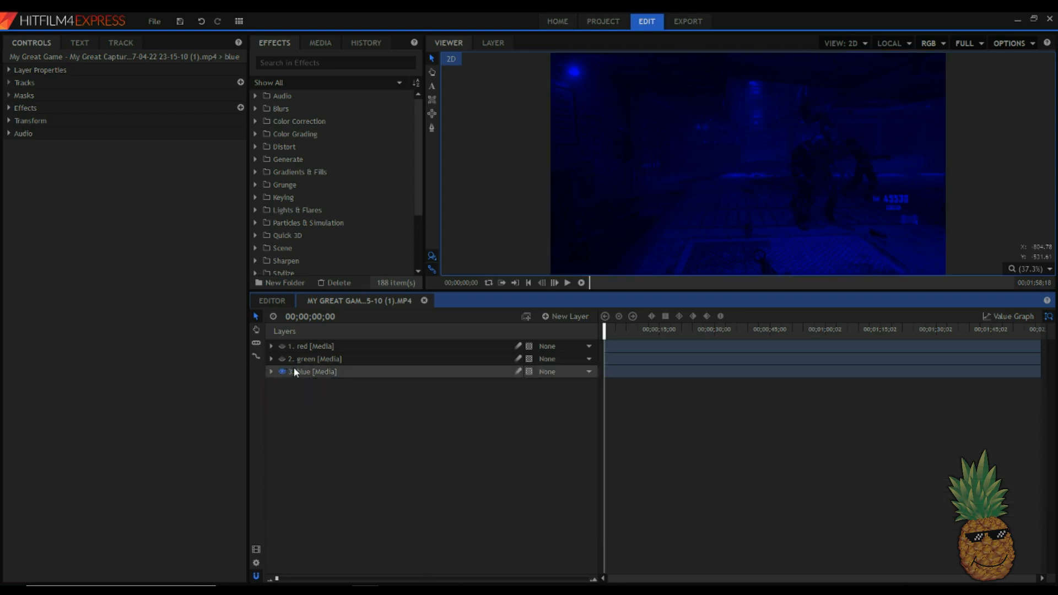
# Show the green and red layers again and select all three layers together
pyautogui.click(282, 358)
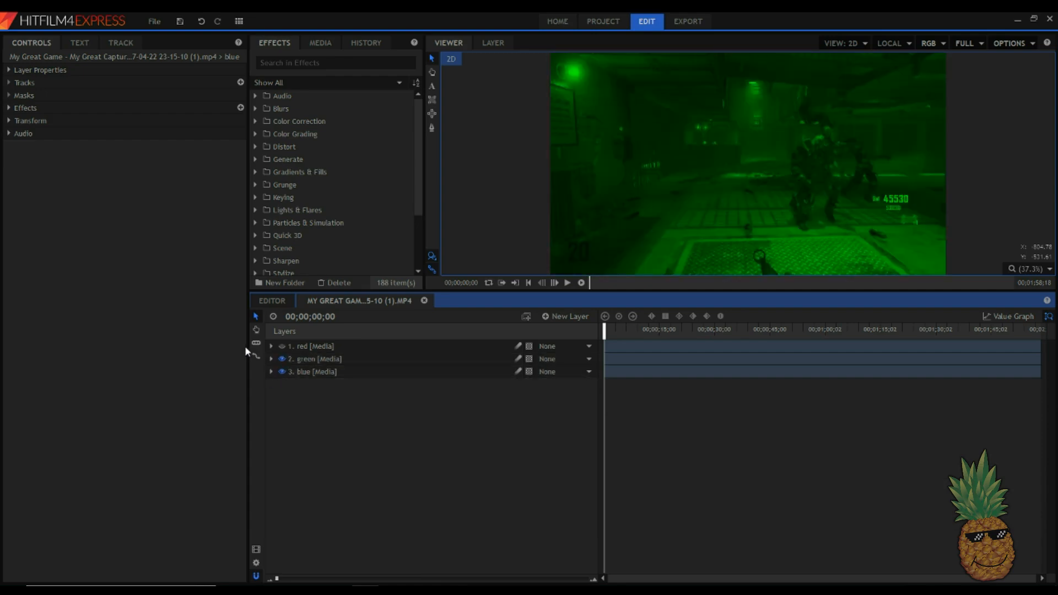
pyautogui.click(282, 346)
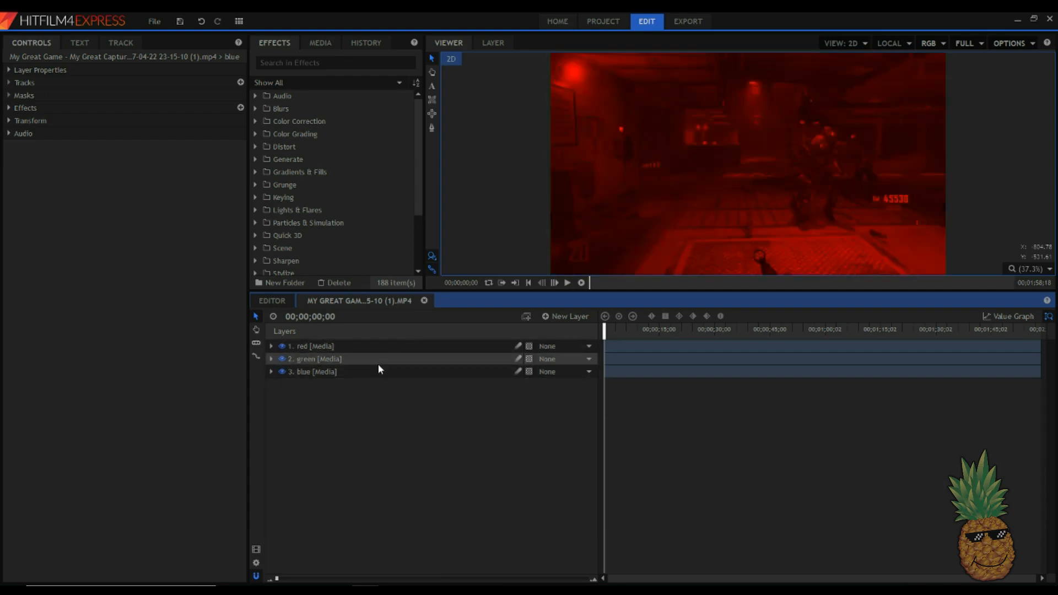
pyautogui.click(382, 374)
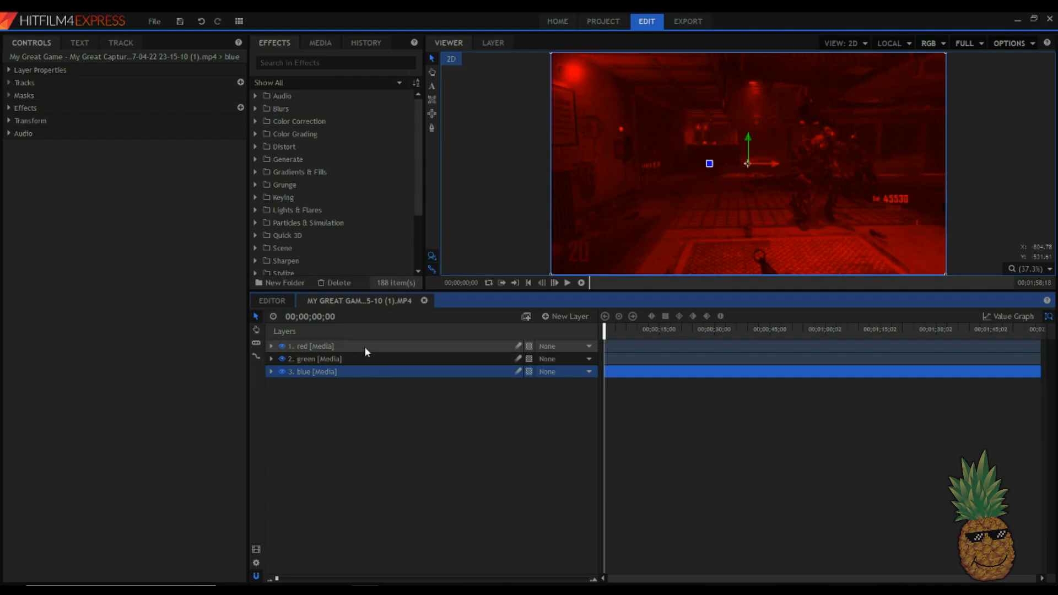
pyautogui.keyDown('shift'); pyautogui.click(365, 346); pyautogui.keyUp('shift')
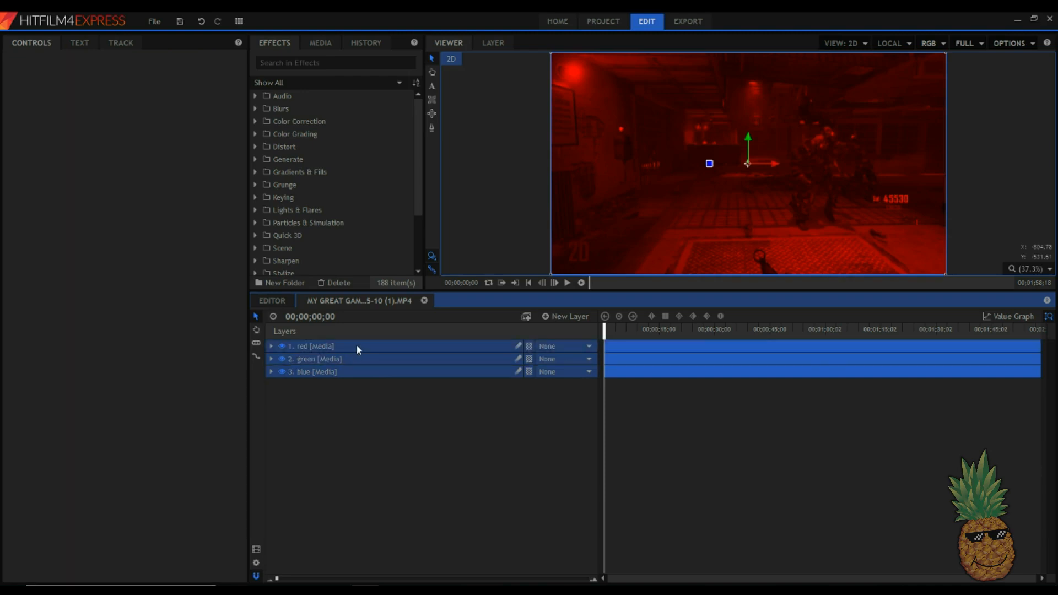
pyautogui.click(361, 405)
pyautogui.click(349, 375)
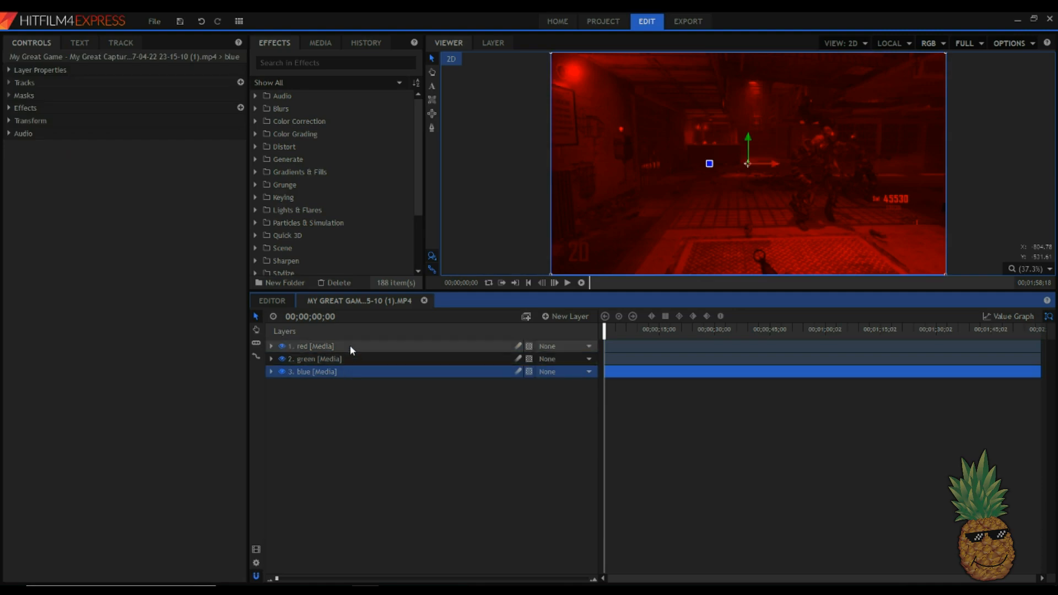
pyautogui.keyDown('shift'); pyautogui.click(349, 345); pyautogui.keyUp('shift')
pyautogui.click(366, 397)
pyautogui.click(358, 372)
pyautogui.keyDown('shift'); pyautogui.click(356, 348); pyautogui.keyUp('shift')
pyautogui.click(362, 392)
pyautogui.click(356, 372)
pyautogui.keyDown('shift'); pyautogui.click(355, 349); pyautogui.keyUp('shift')
pyautogui.click(361, 379)
# Select the blue, green and red layers together and set their blend mode to Add
pyautogui.click(359, 372)
pyautogui.keyDown('shift'); pyautogui.click(357, 362); pyautogui.keyUp('shift')
pyautogui.keyDown('shift'); pyautogui.click(355, 350); pyautogui.keyUp('shift')
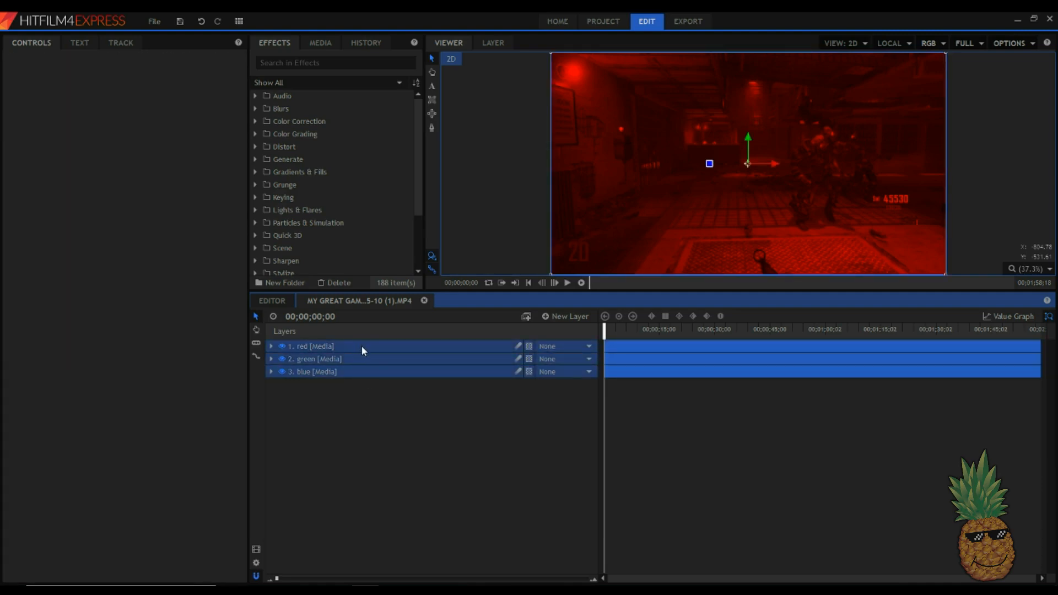
pyautogui.rightClick(362, 346)
pyautogui.moveTo(373, 355)
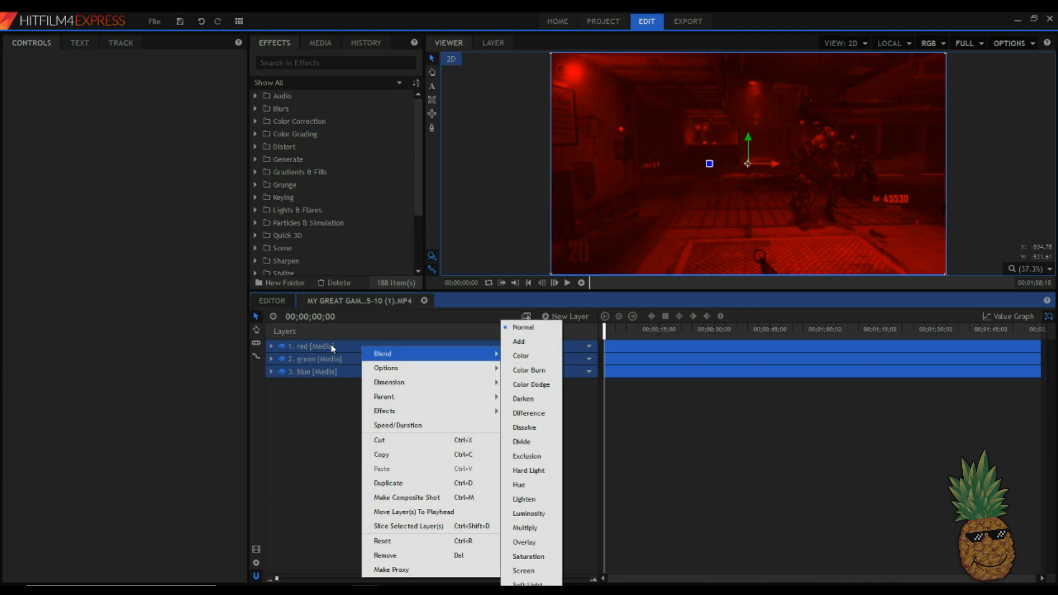
pyautogui.click(519, 344)
pyautogui.click(521, 433)
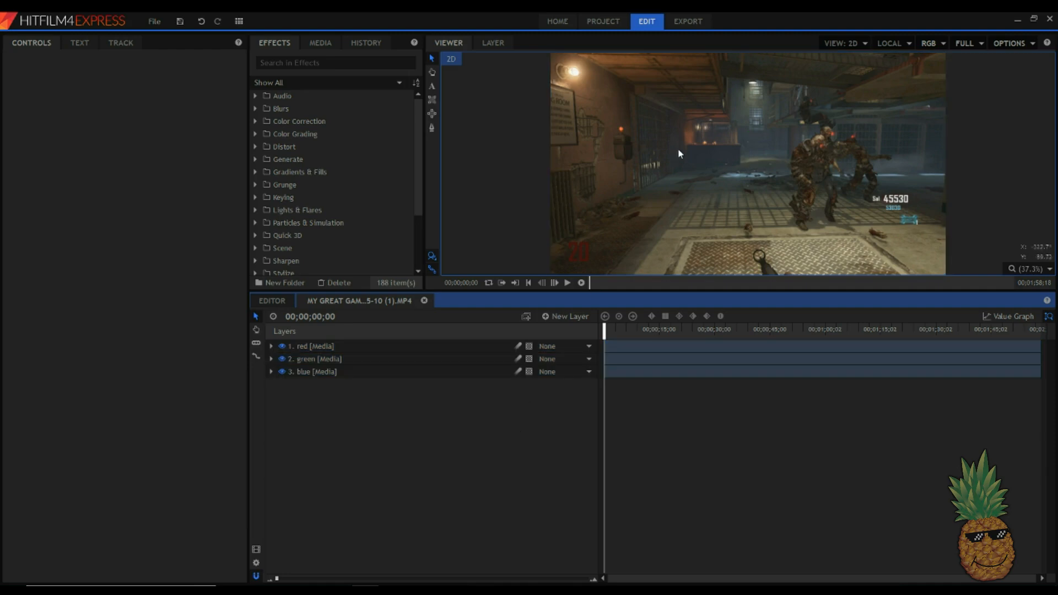
# Toggle the visibility of the red, green and blue layers to check each channel's contribution, leaving all three shown
pyautogui.click(283, 347)
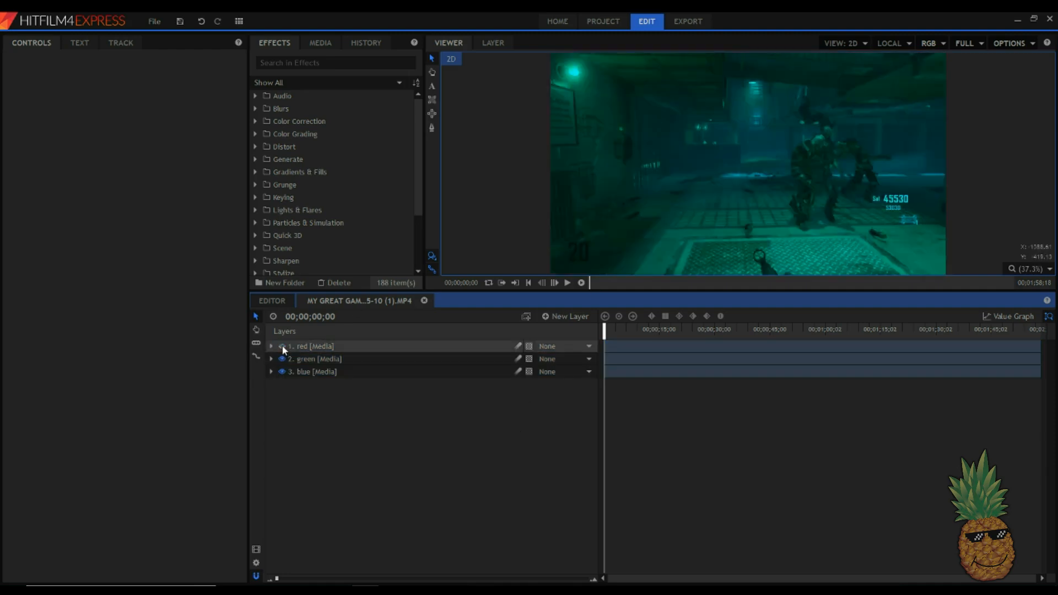
pyautogui.click(283, 358)
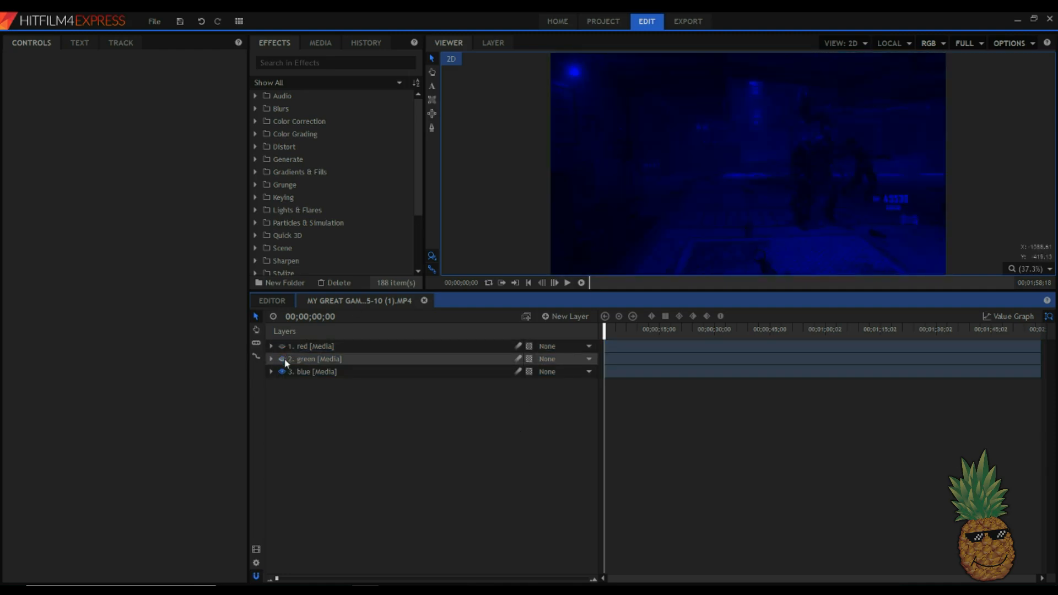
pyautogui.click(283, 358)
pyautogui.click(283, 371)
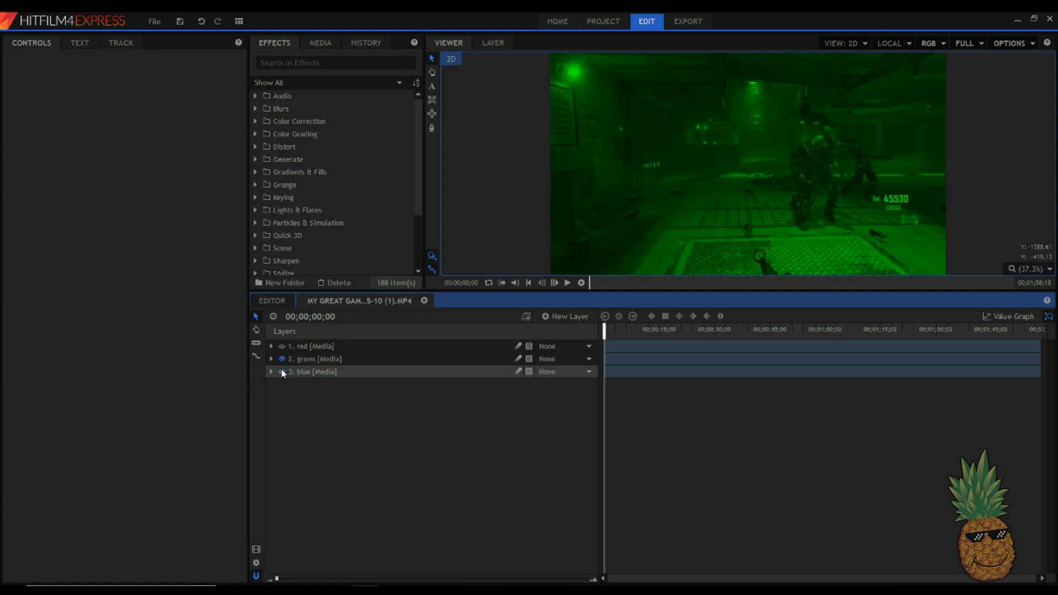
pyautogui.click(283, 371)
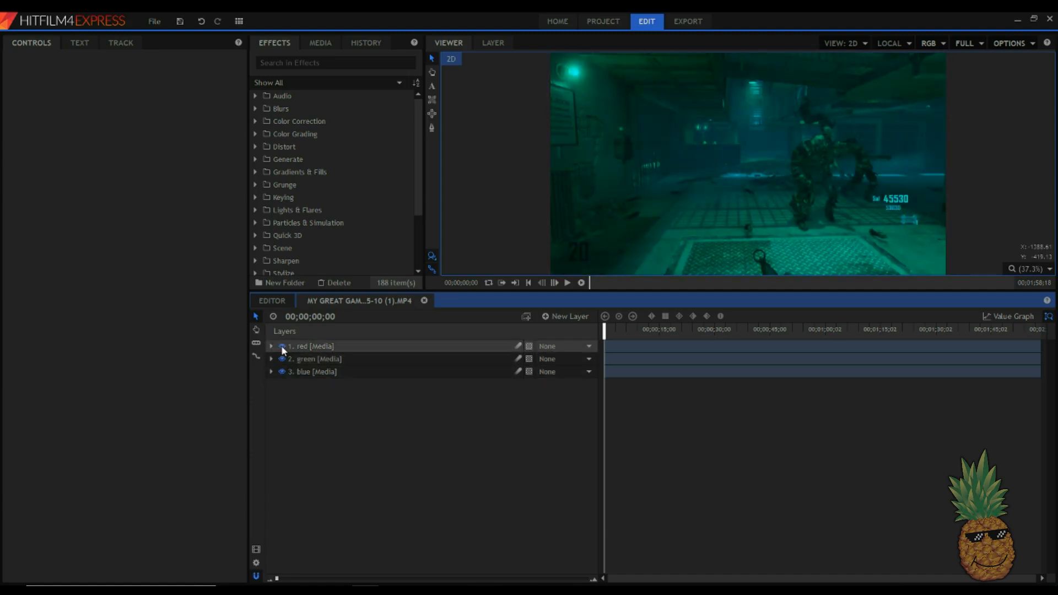
pyautogui.click(282, 346)
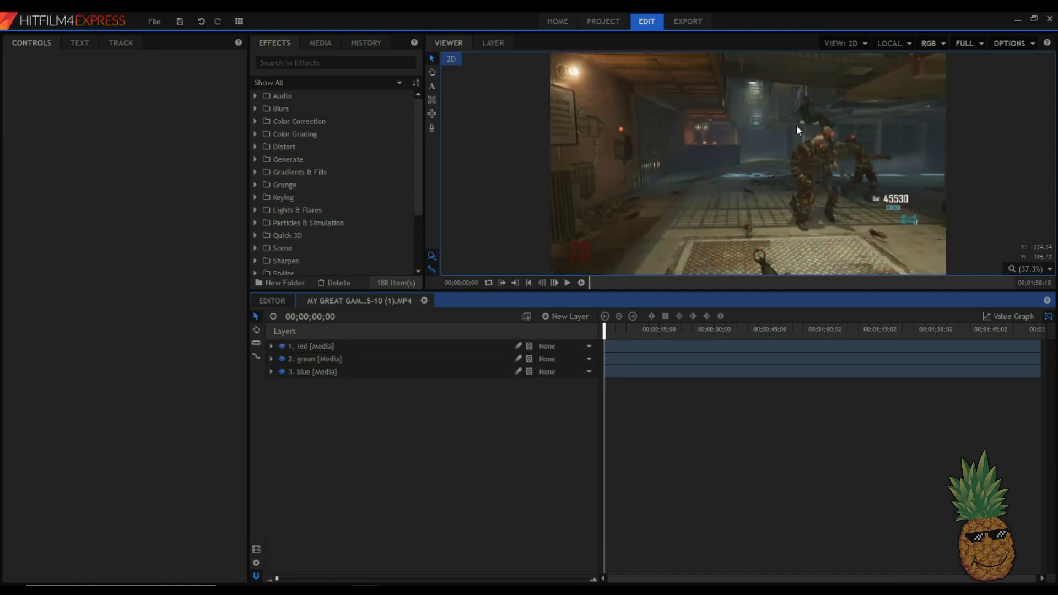
# Select the red layer, collapse its Effects group and expand its Transform properties
pyautogui.click(389, 345)
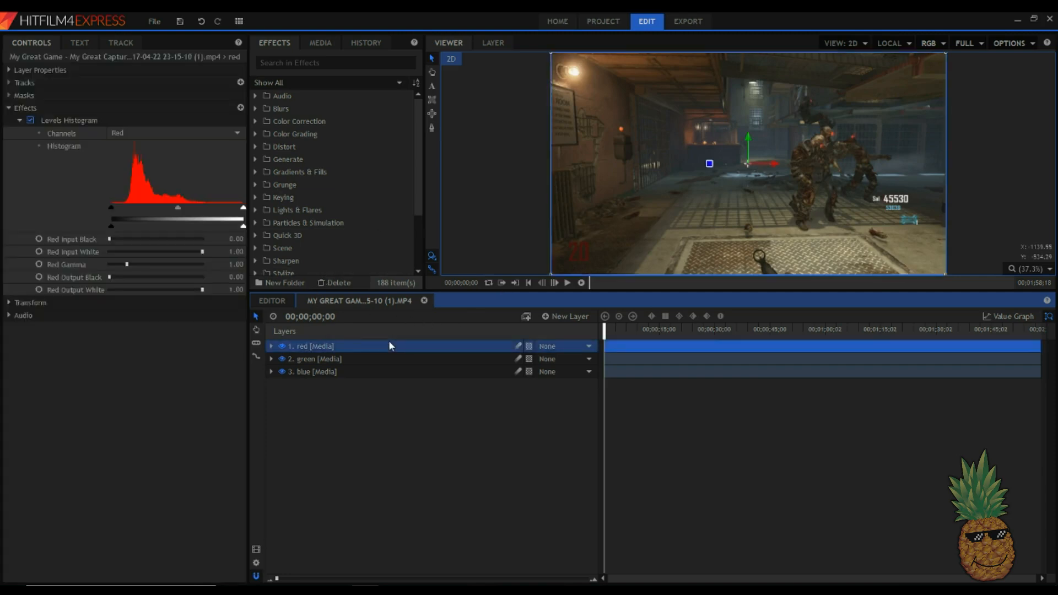
pyautogui.click(22, 107)
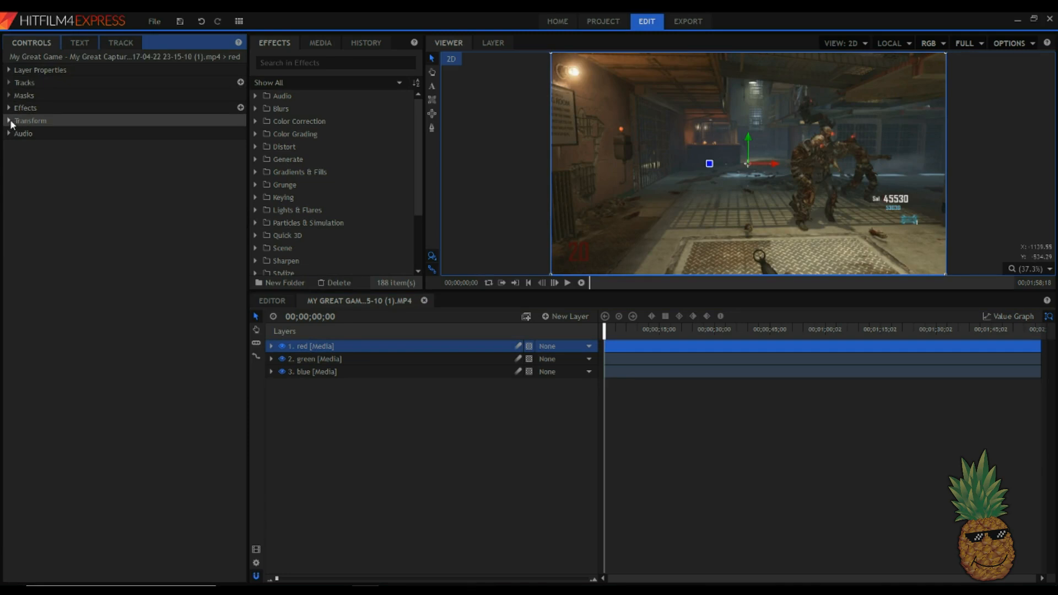
pyautogui.click(10, 119)
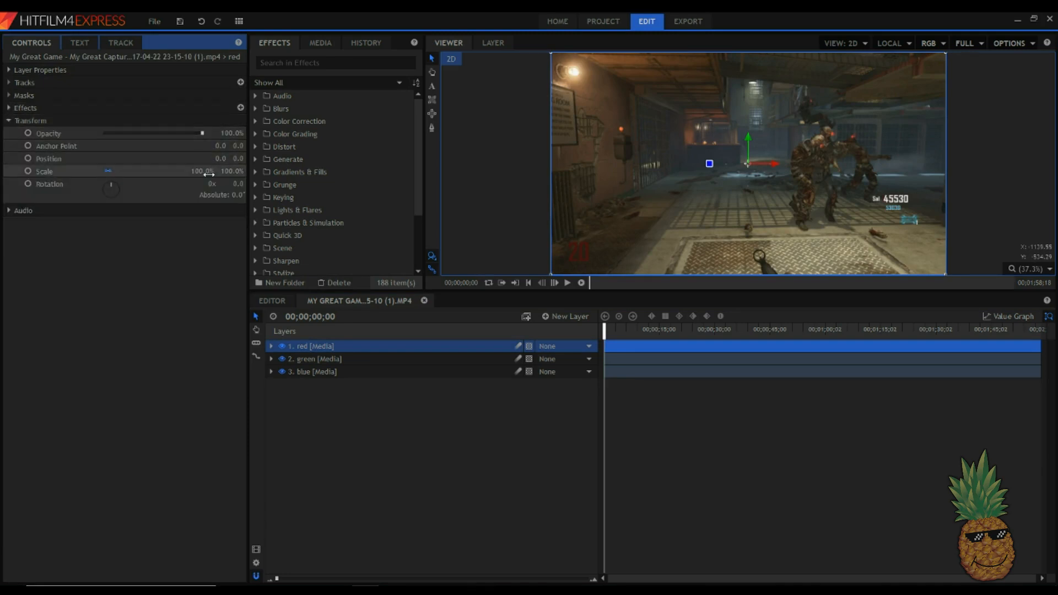
pyautogui.click(219, 158)
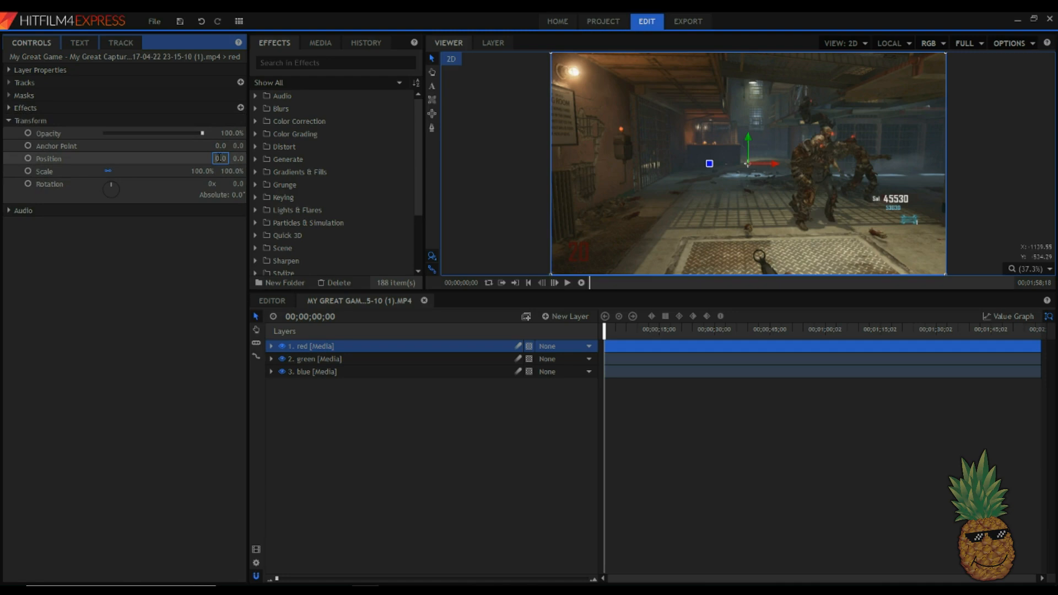
pyautogui.click(177, 366)
# Try shifting the red layer horizontally to an X position of -10.0
pyautogui.click(221, 157)
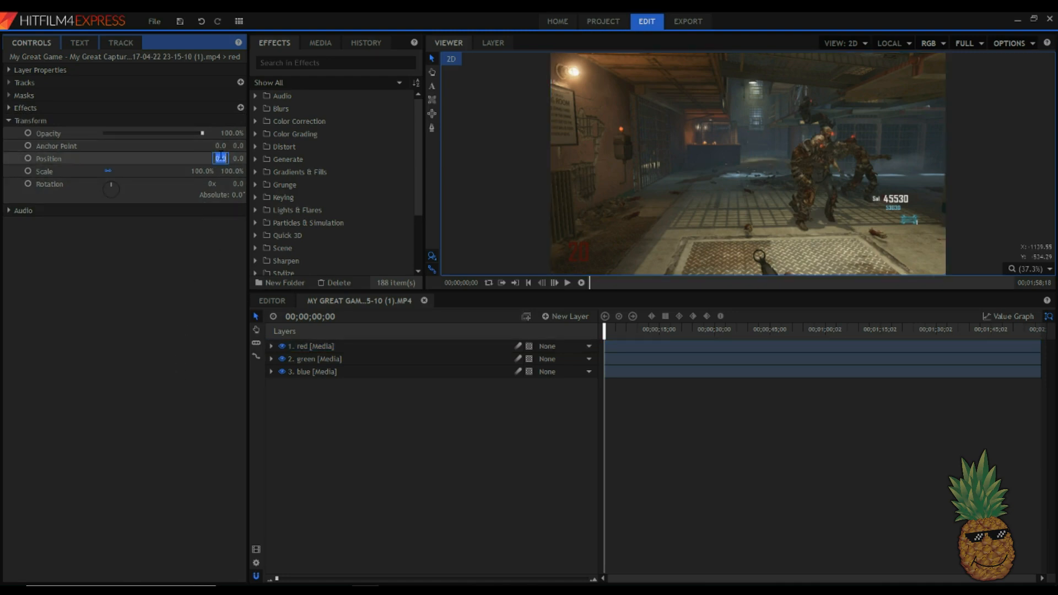
pyautogui.press('Down')
pyautogui.press('Down')
pyautogui.press('Down')
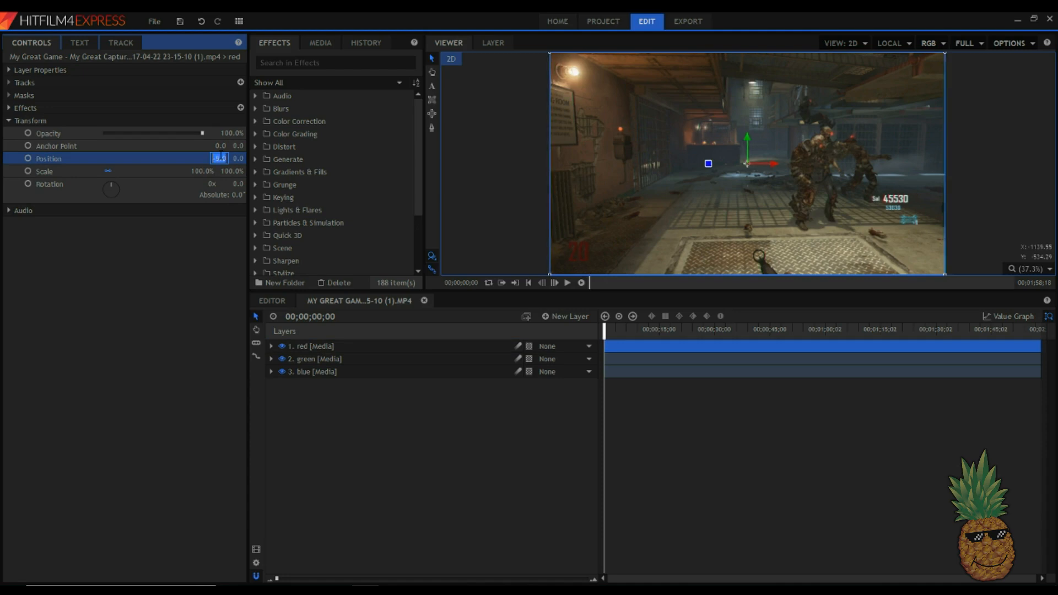
pyautogui.press('Down')
pyautogui.press('Down')
pyautogui.press('Down')
pyautogui.press('Down')
pyautogui.press('Down')
pyautogui.press('Down')
pyautogui.press('Down')
pyautogui.press('Down')
pyautogui.press('Down')
pyautogui.press('Up')
pyautogui.press('Up')
pyautogui.press('Down')
pyautogui.press('Down')
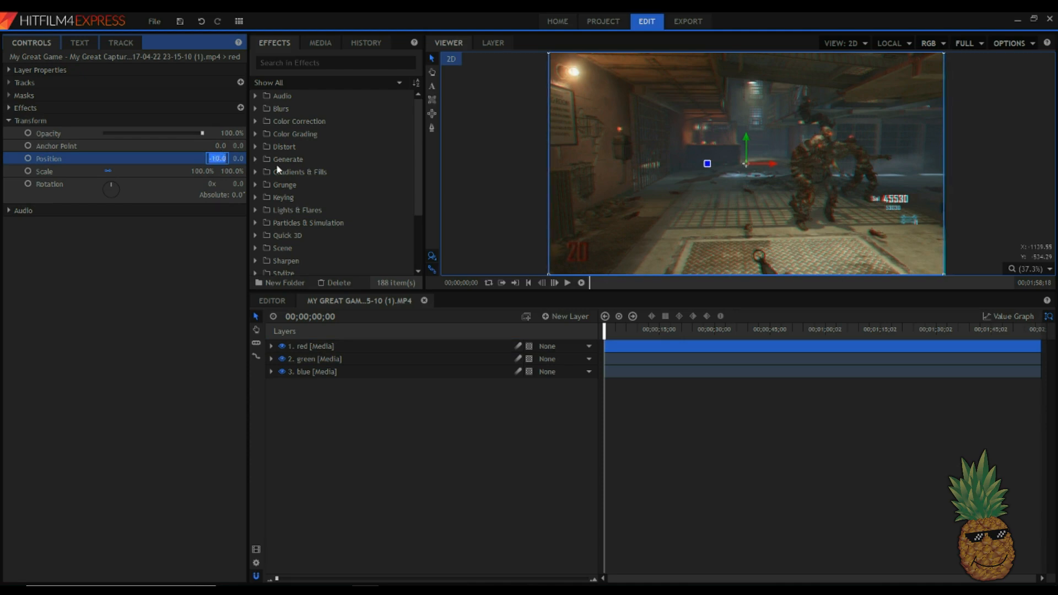
# Examine the red offset up close, reduce it to -3.0, and reset the red layer's X position to 0
pyautogui.scroll(4, 813, 120)
pyautogui.scroll(3, 814, 119)
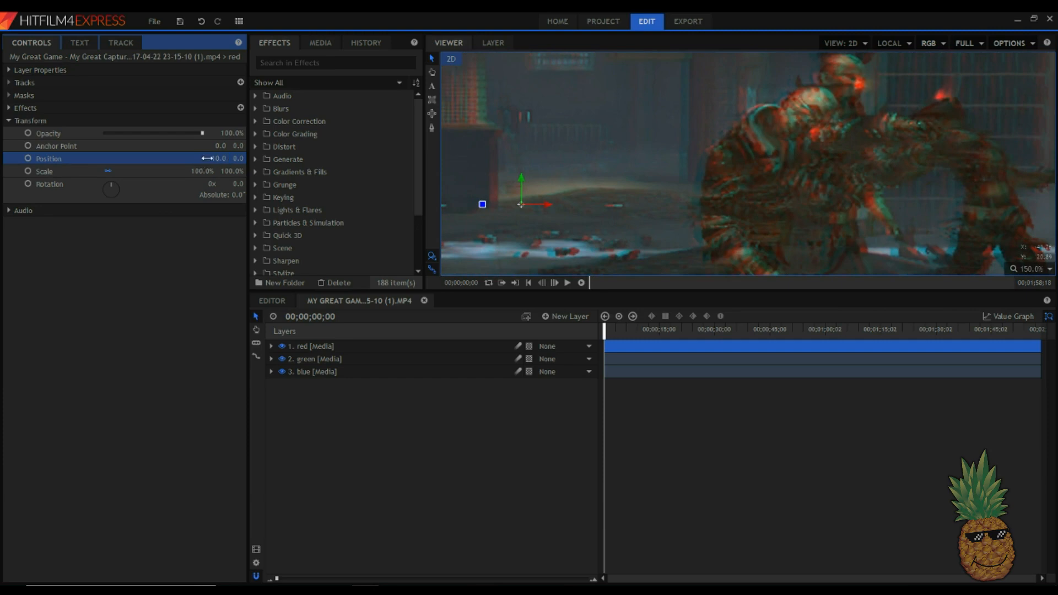
pyautogui.moveTo(221, 158)
pyautogui.mouseDown()
pyautogui.moveTo(284, 159)
pyautogui.moveTo(152, 159)
pyautogui.moveTo(231, 159)
pyautogui.moveTo(222, 159)
pyautogui.mouseUp()
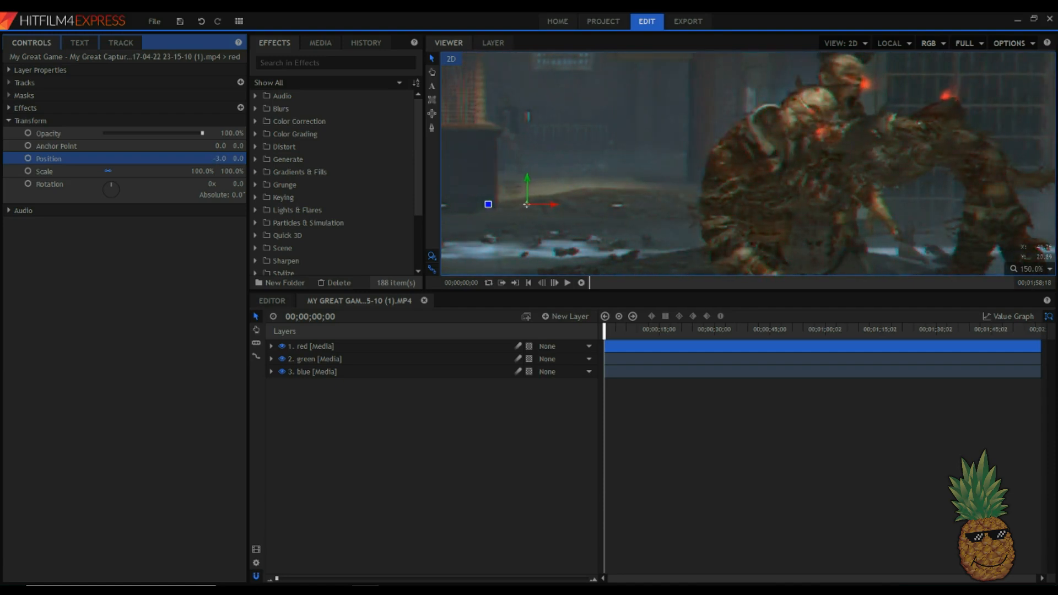
pyautogui.click(215, 160)
pyautogui.write('0')
pyautogui.press('Return')
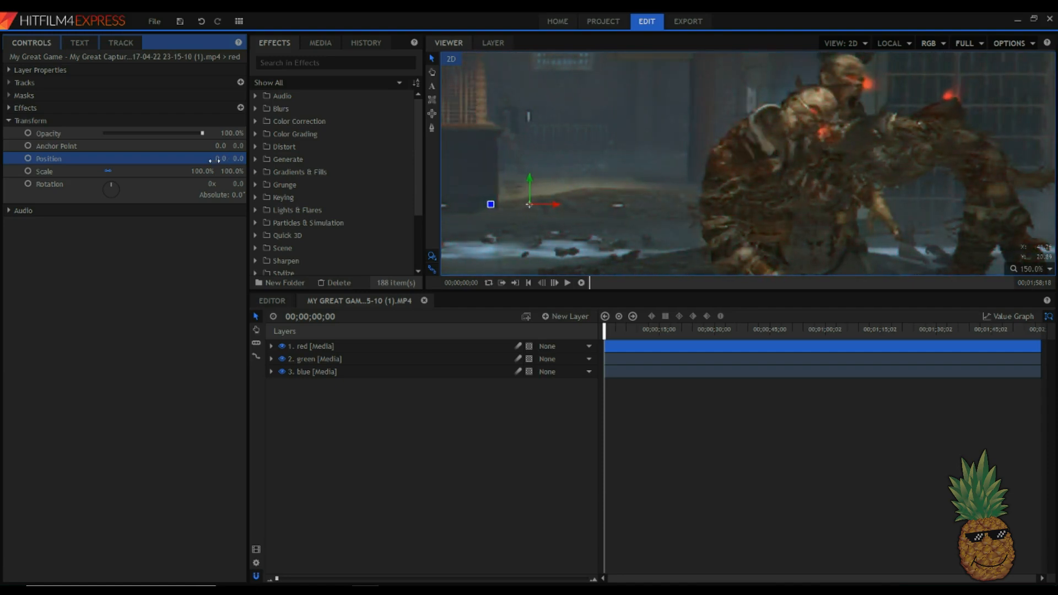
# Scale the preview to fit and enlarge the viewer area by shrinking the timeline
pyautogui.scroll(-1, 763, 199)
pyautogui.scroll(-5, 776, 208)
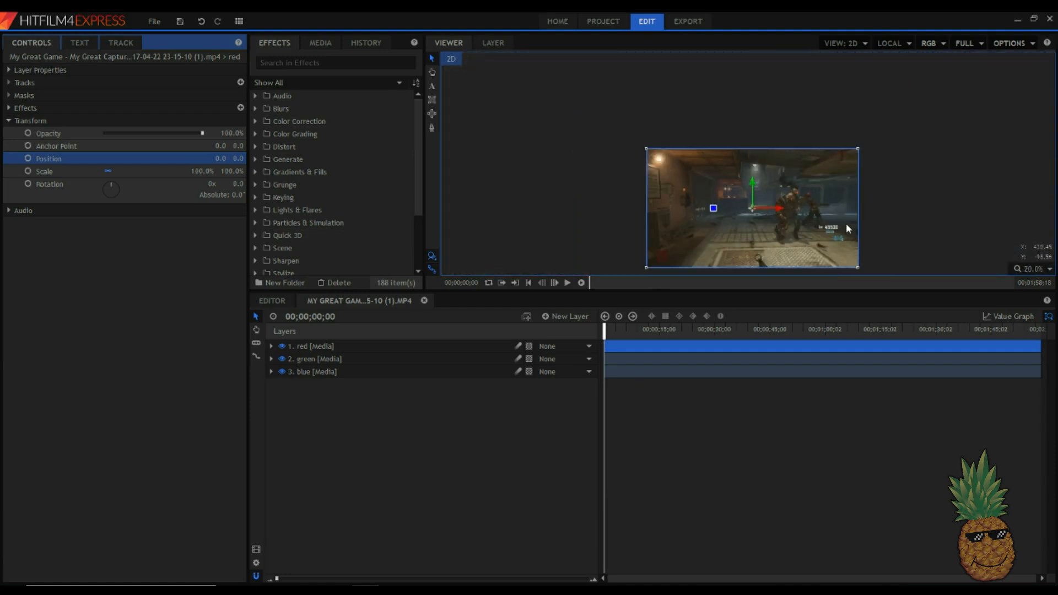
pyautogui.click(1034, 271)
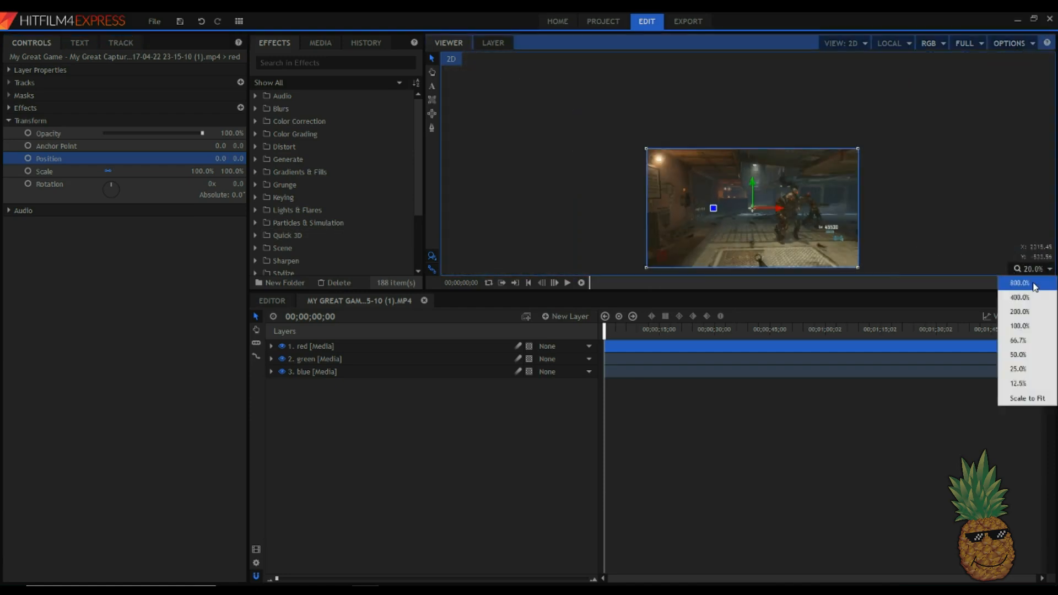
pyautogui.click(1044, 395)
pyautogui.moveTo(667, 292); pyautogui.dragTo(670, 395)
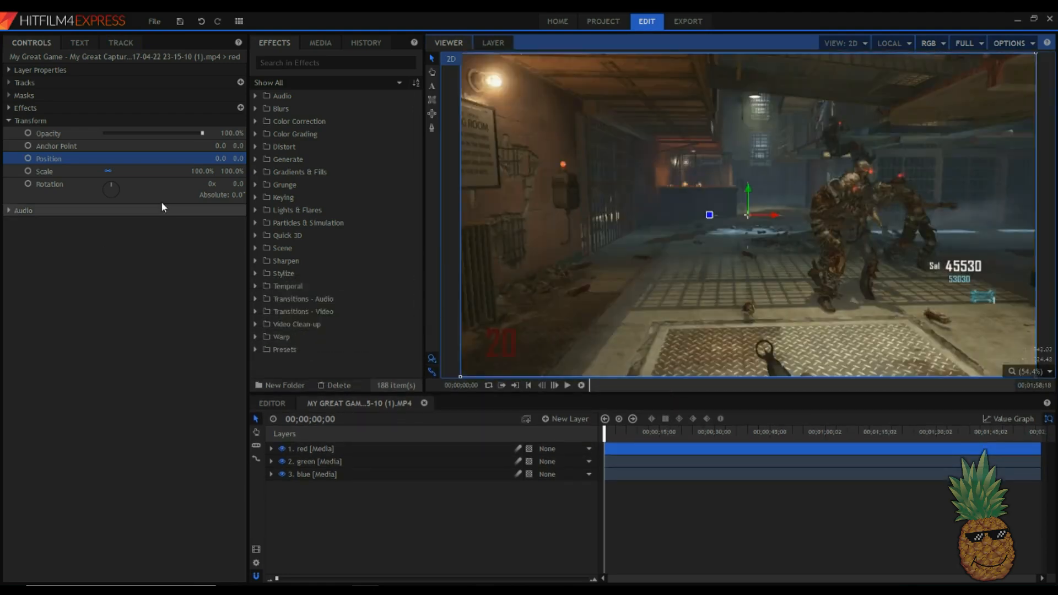
# Preview a larger red offset, reset it to 0, and set the red layer's X position to -5.0
pyautogui.moveTo(218, 159); pyautogui.dragTo(212, 159)
pyautogui.click(225, 159)
pyautogui.write('0')
pyautogui.press('Return')
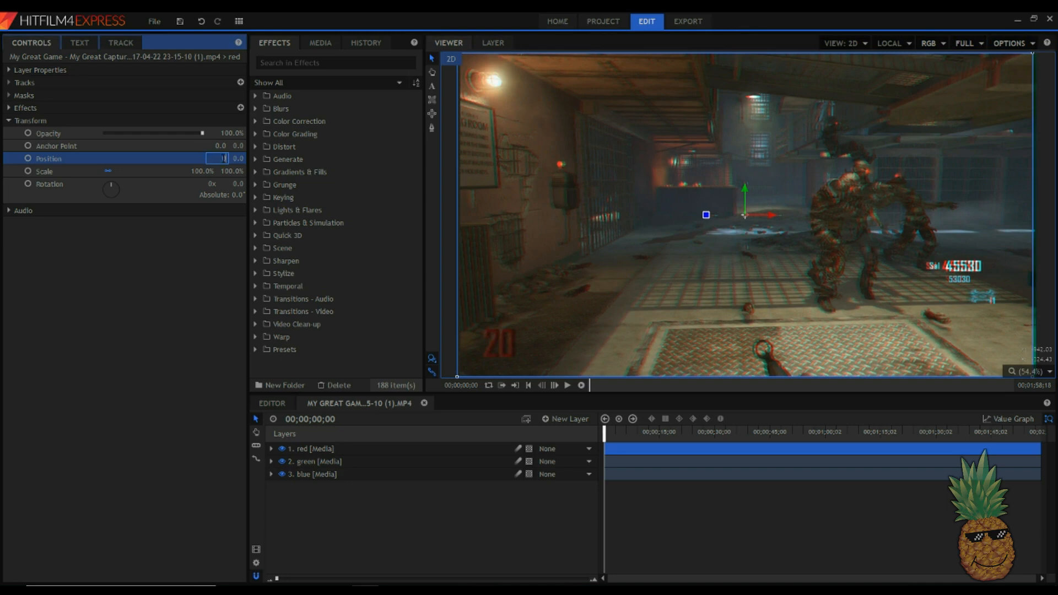
pyautogui.scroll(-3, 224, 159)
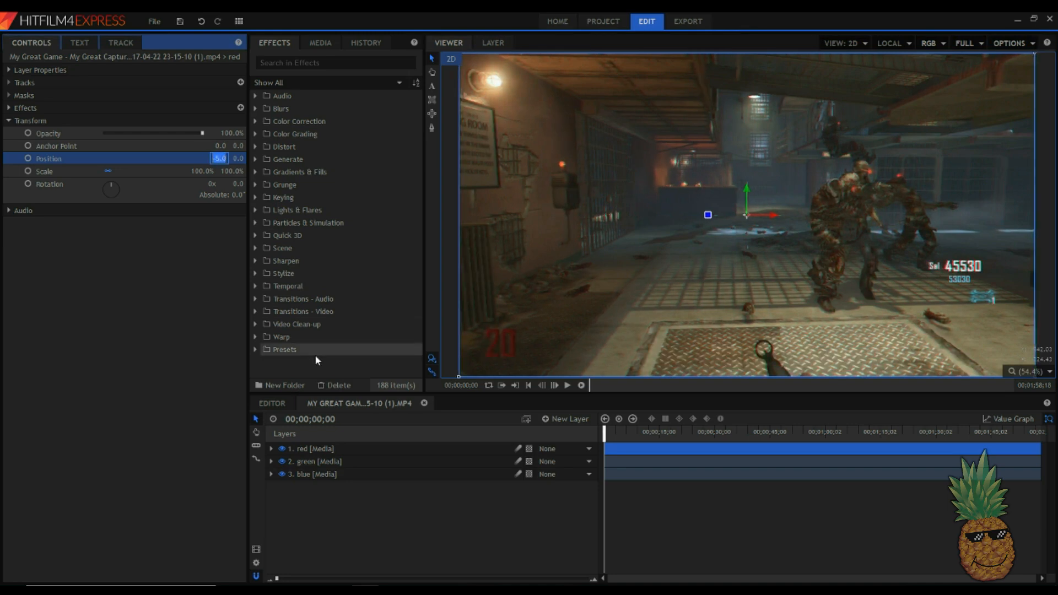
# Expand the green layer's Transform properties and set its X position to 2.0
pyautogui.click(319, 460)
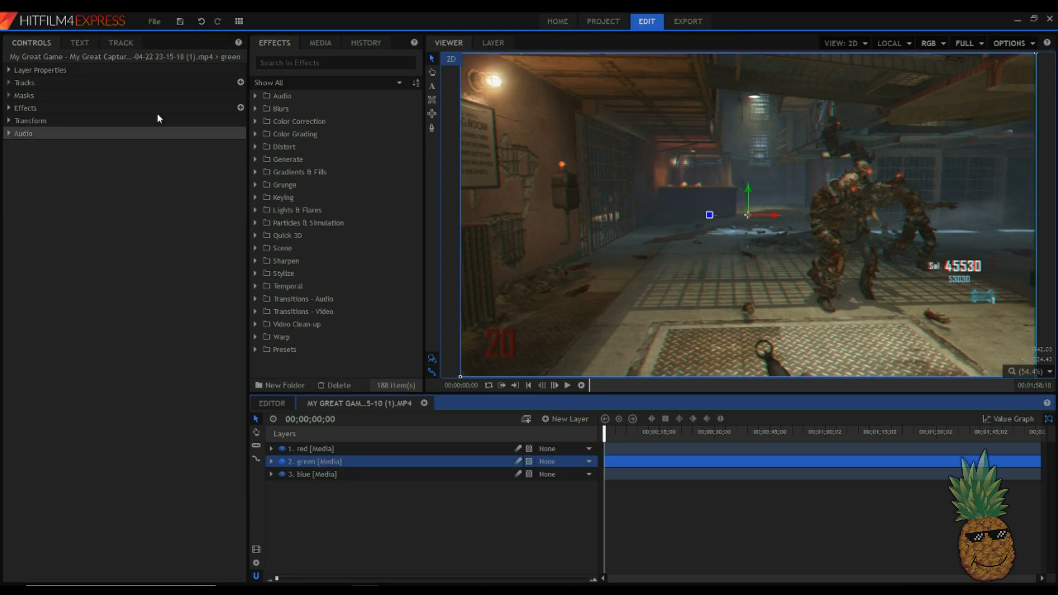
pyautogui.click(11, 118)
pyautogui.click(215, 160)
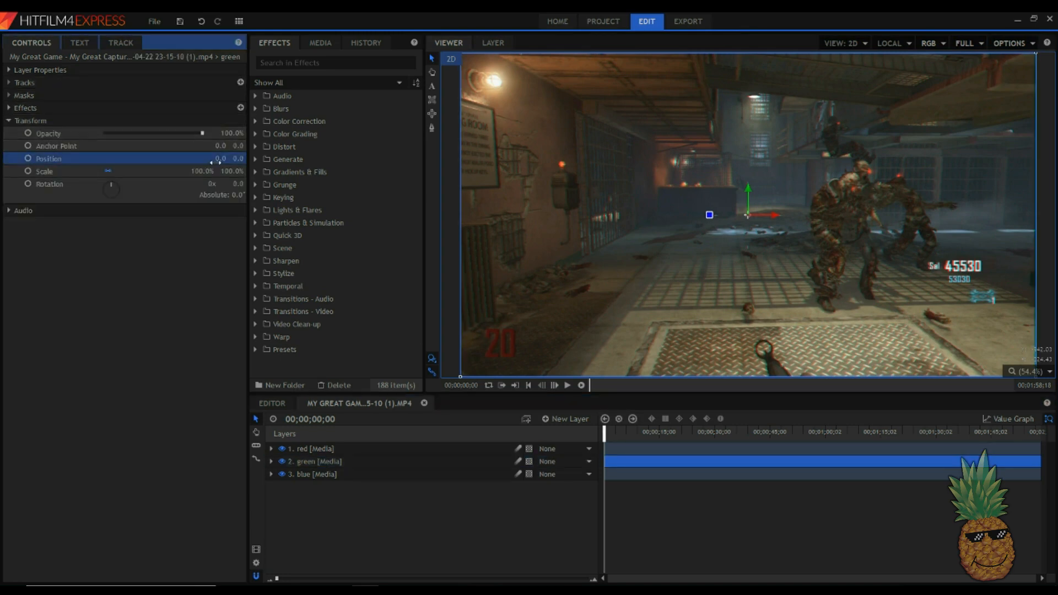
pyautogui.click(219, 160)
pyautogui.scroll(4, 219, 160)
pyautogui.scroll(-2, 218, 160)
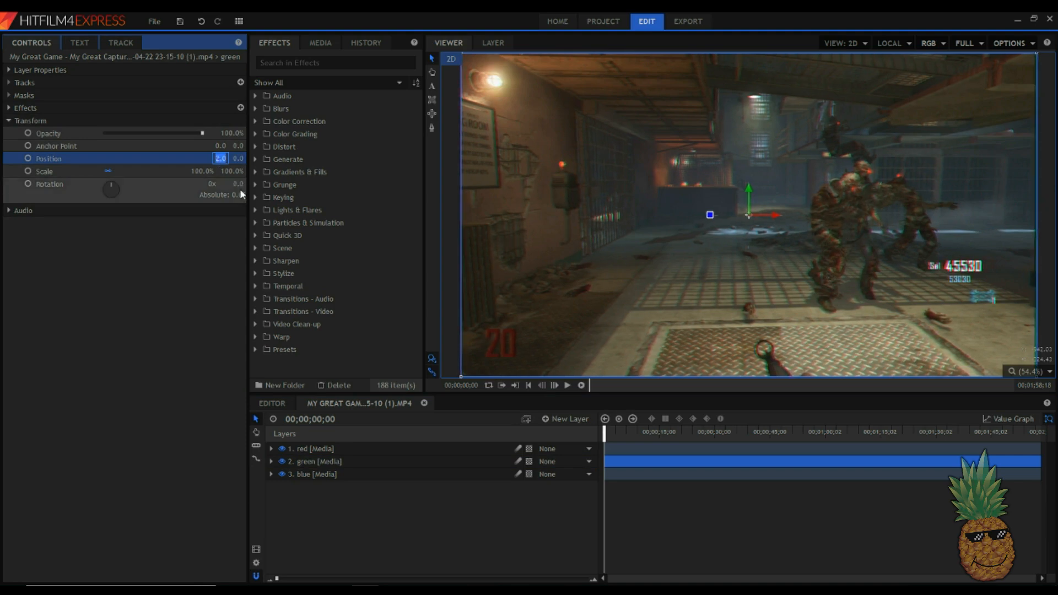
# Set the red layer's X position to -3.0 and check the colour fringing in the preview
pyautogui.click(334, 447)
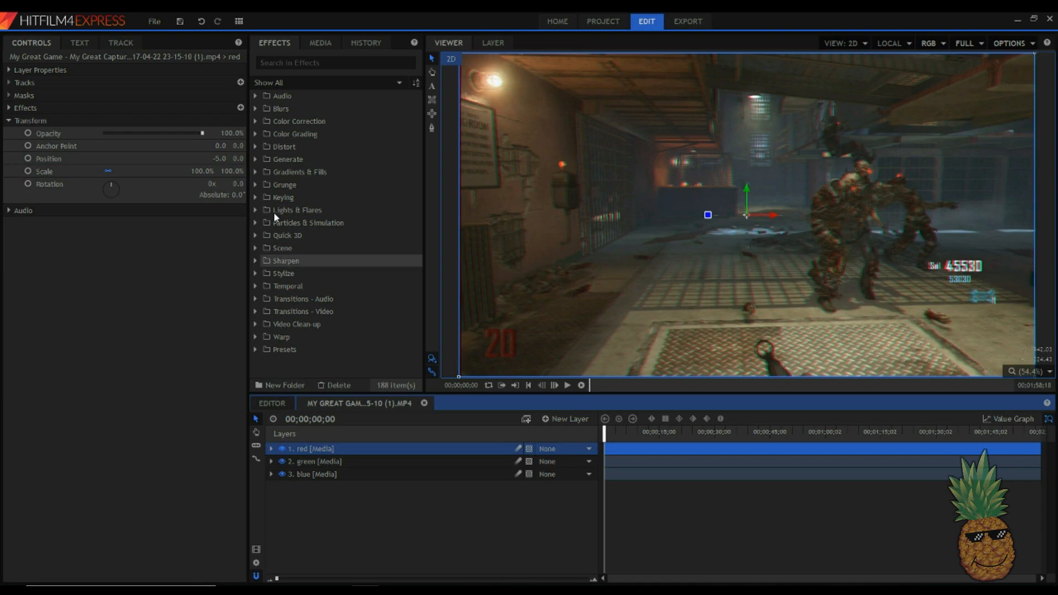
pyautogui.click(222, 158)
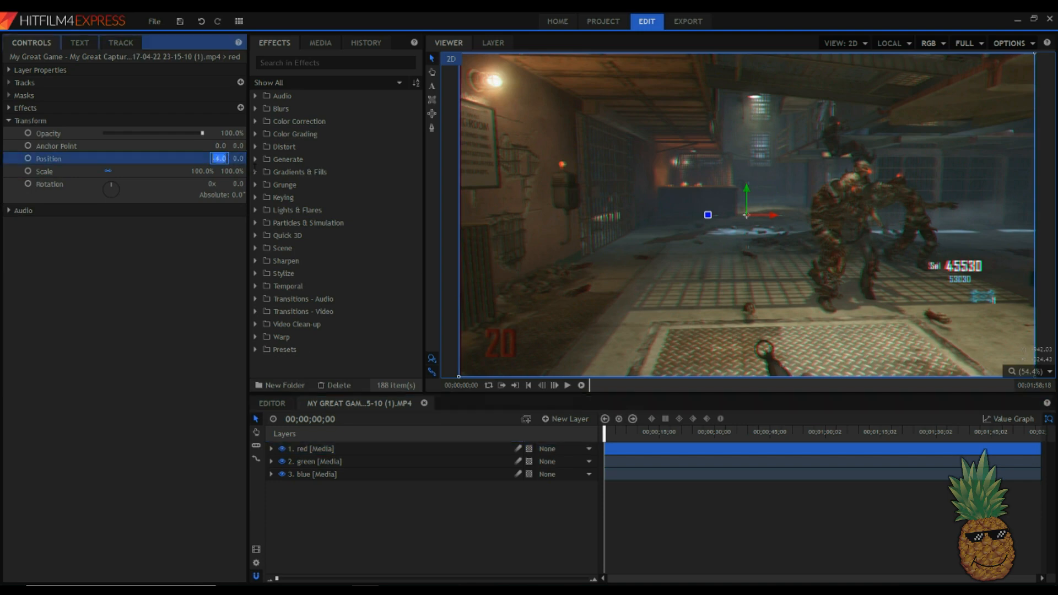
pyautogui.click(192, 310)
pyautogui.scroll(5, 791, 372)
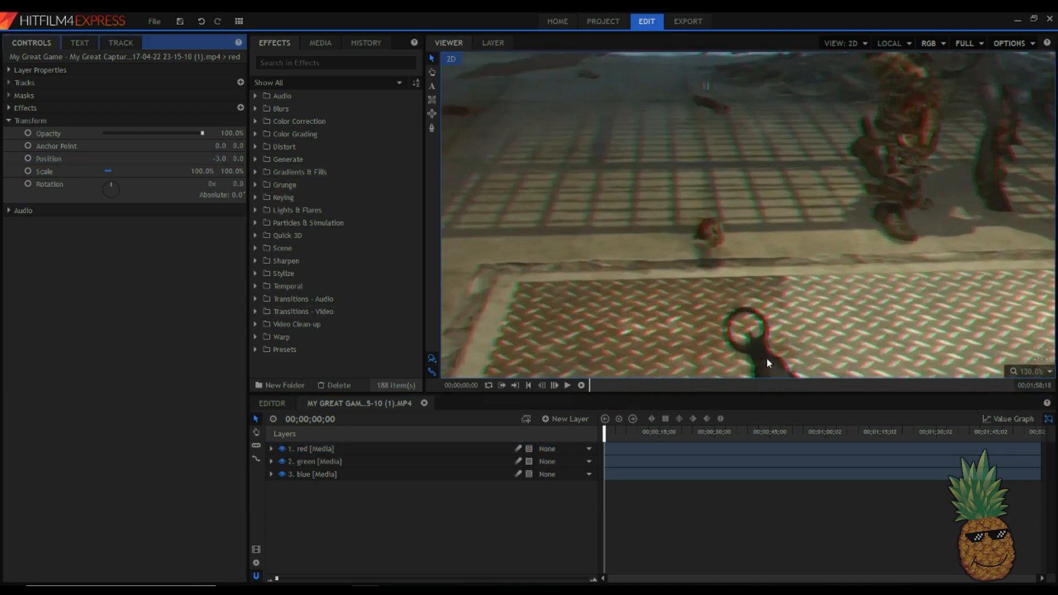
pyautogui.scroll(-7, 864, 309)
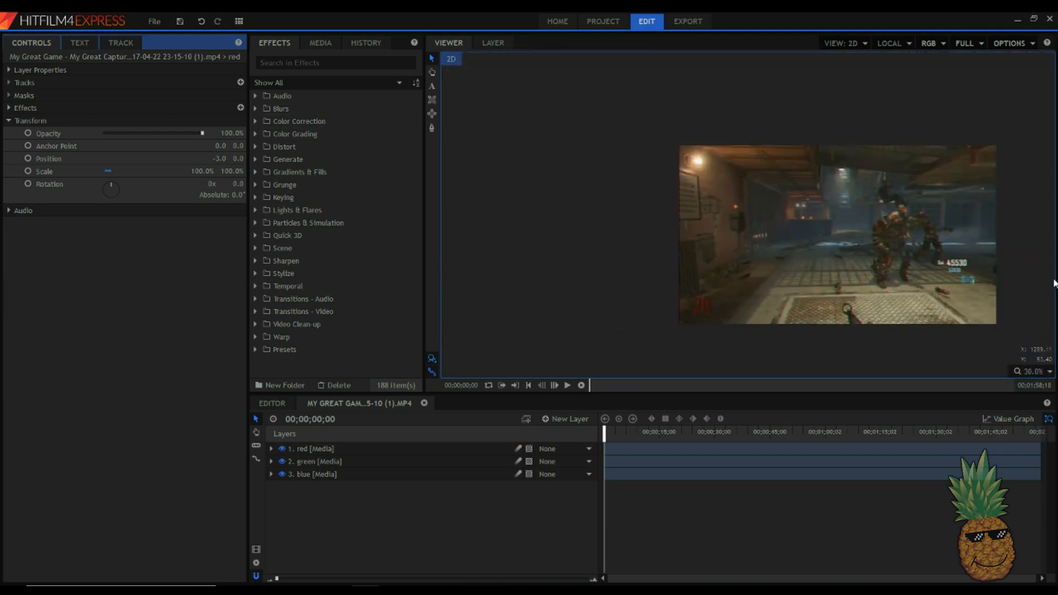
pyautogui.click(1049, 372)
pyautogui.click(1026, 498)
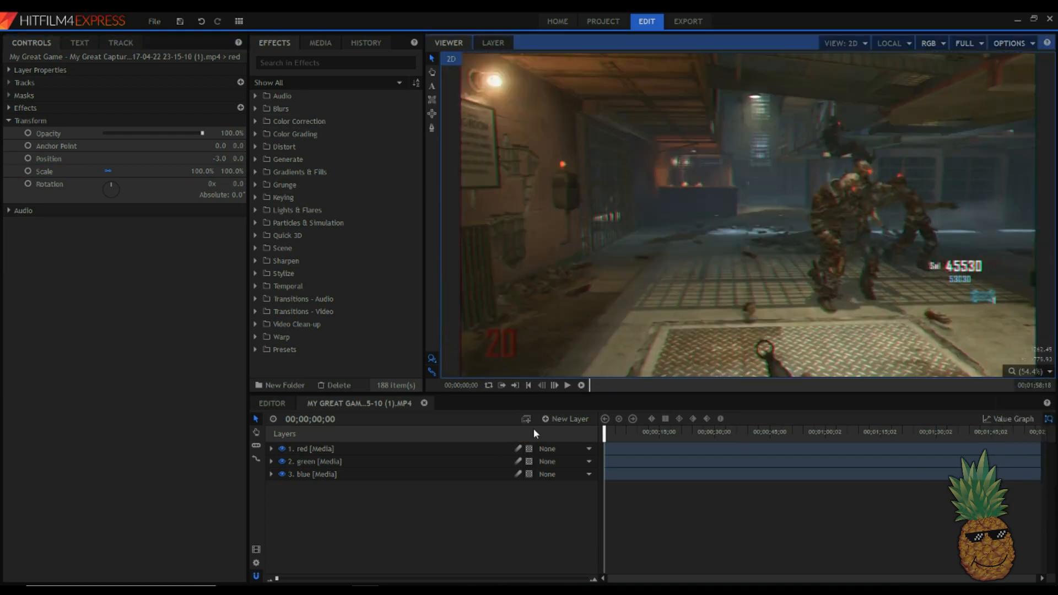
pyautogui.scroll(-1, 767, 225)
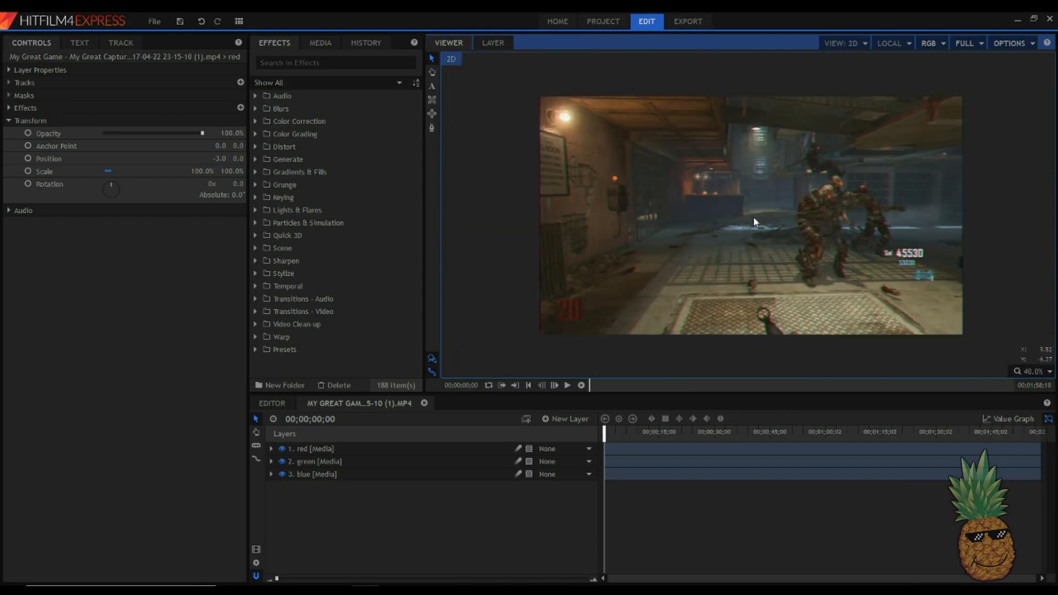
# Find the Letterbox effect by searching for "lett", apply it to the three colour layers, and collapse the green and blue layers
pyautogui.click(309, 62)
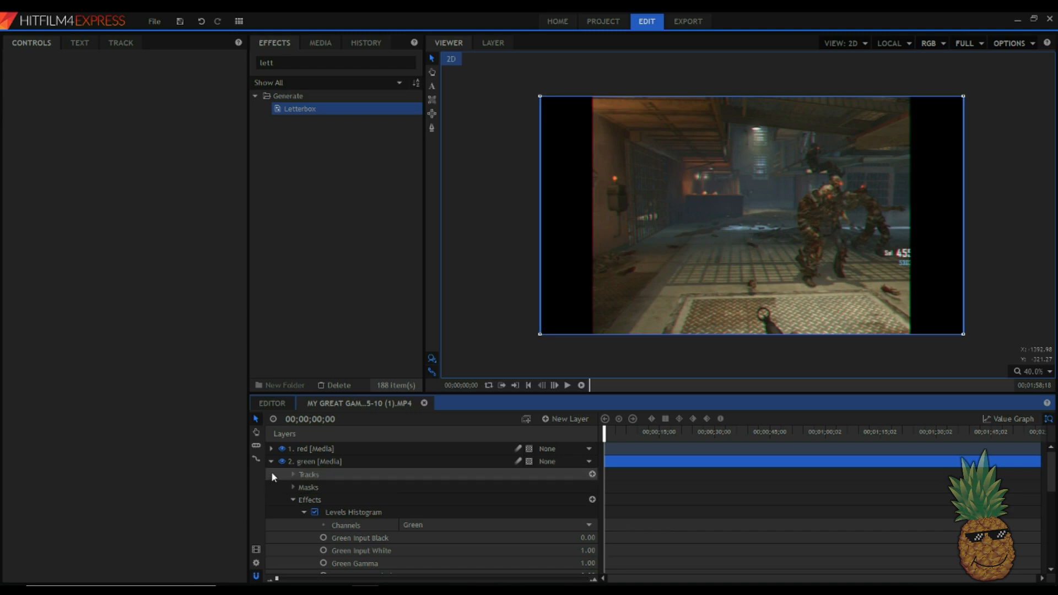
pyautogui.click(271, 462)
pyautogui.click(271, 474)
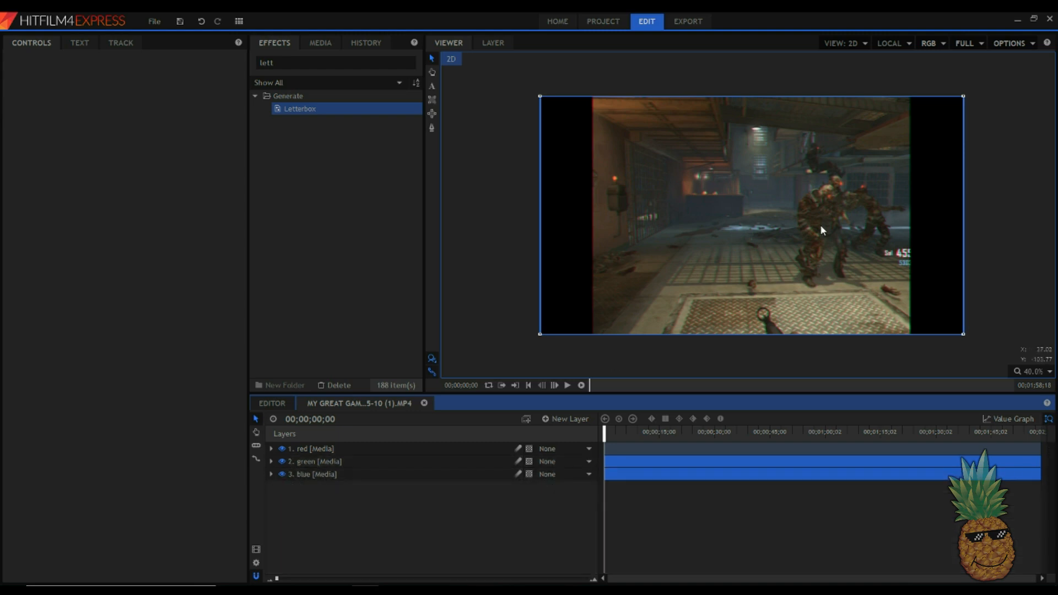
# Deselect the layers and briefly play the letterboxed clip to preview the RGB split
pyautogui.click(457, 290)
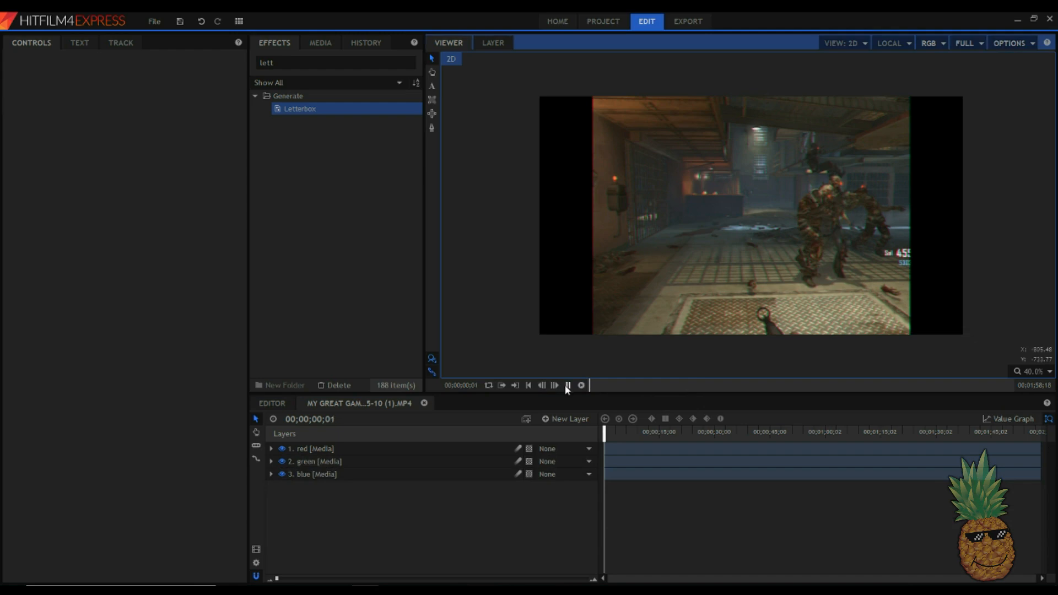
pyautogui.press('space')
# View the red layer's Audio level with the timeline area enlarged upward, and collapse the layer
pyautogui.click(270, 449)
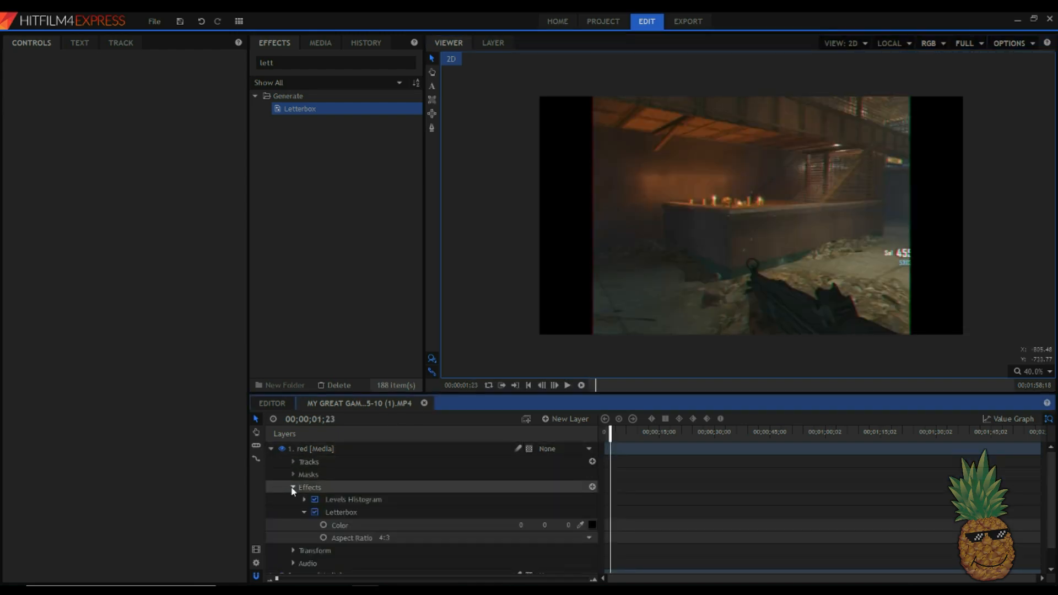
pyautogui.click(292, 488)
pyautogui.click(292, 513)
pyautogui.moveTo(630, 392); pyautogui.dragTo(617, 307)
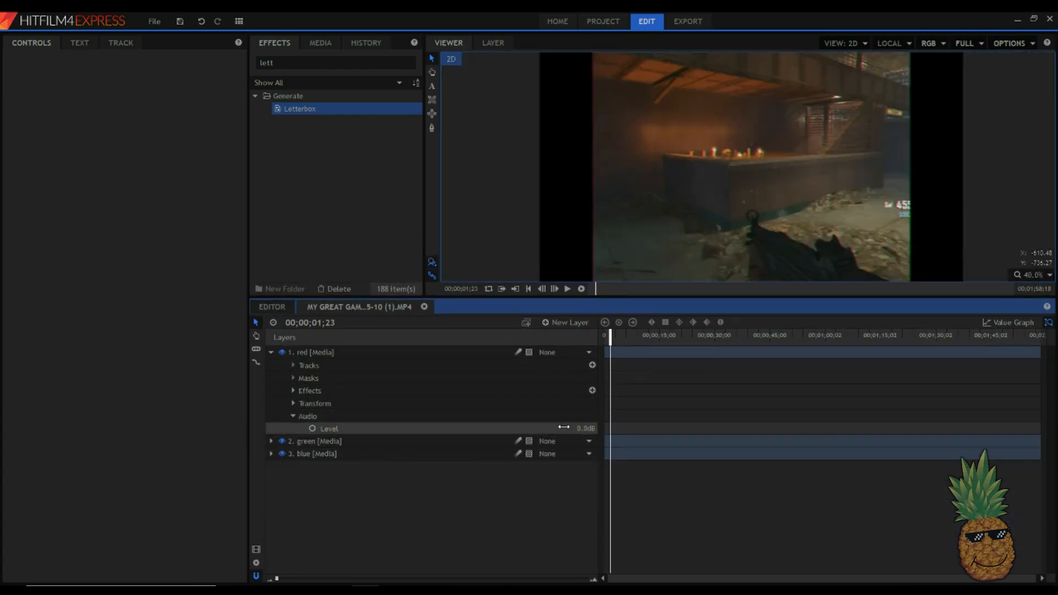
pyautogui.click(564, 428)
pyautogui.click(270, 353)
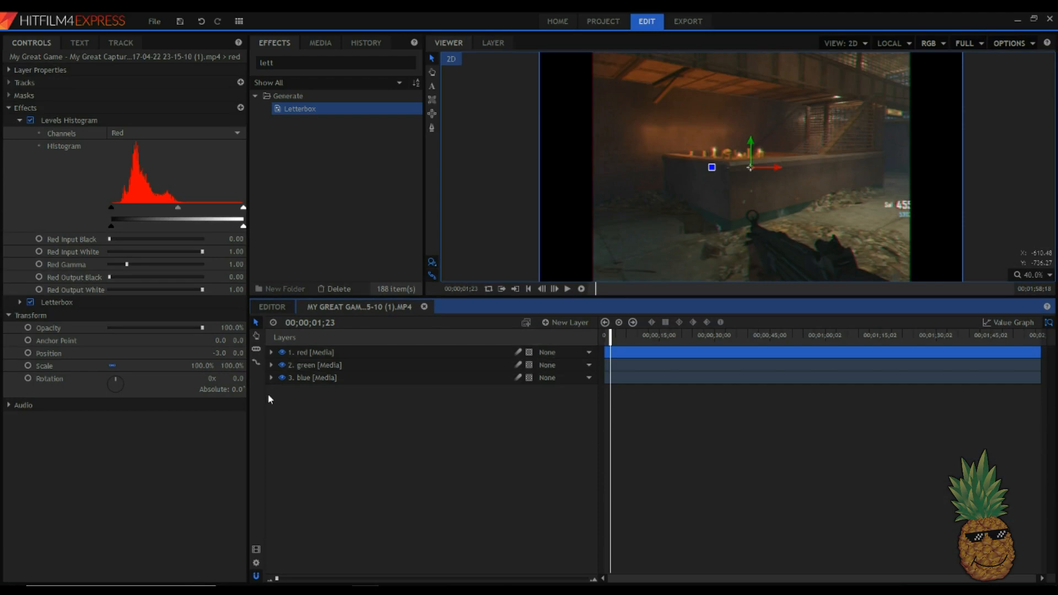
# Preview the green layer's scale at 103% and reset it to 100%
pyautogui.click(308, 365)
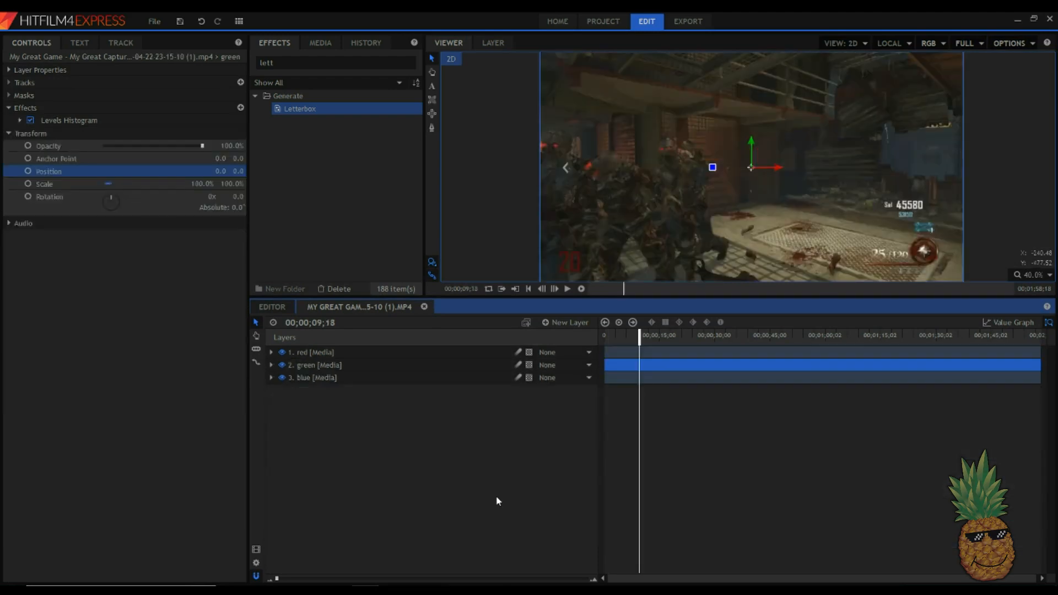
pyautogui.click(123, 315)
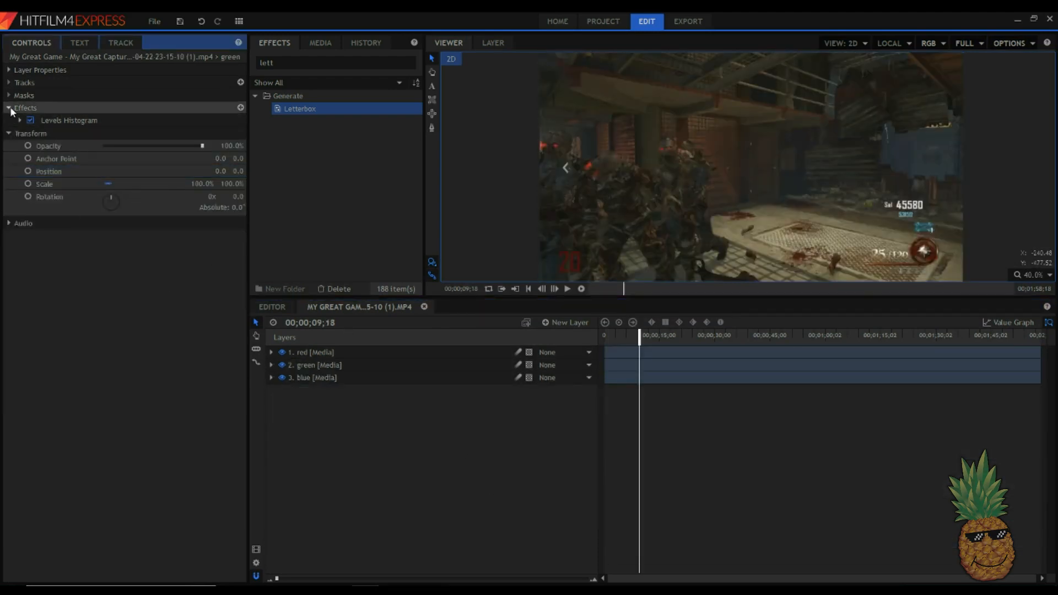
pyautogui.moveTo(203, 185); pyautogui.dragTo(206, 184)
pyautogui.moveTo(203, 184); pyautogui.dragTo(202, 184)
pyautogui.click(200, 184)
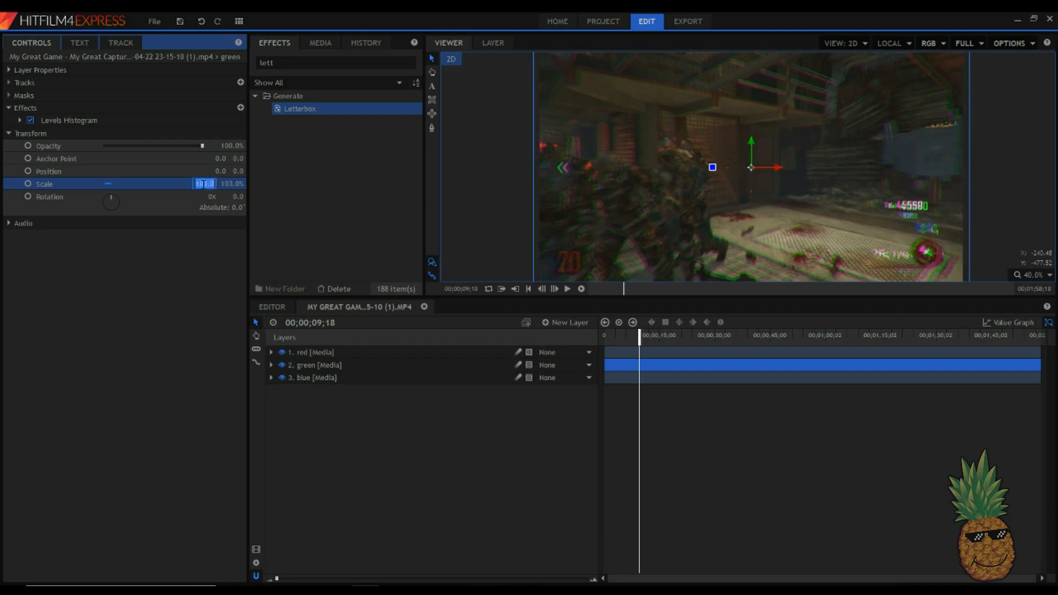
pyautogui.write('0')
pyautogui.press('Return')
pyautogui.click(202, 184)
pyautogui.write('100')
pyautogui.press('Return')
# Raise the green layer's scale to 101% and inspect the colour fringing around the score text up close
pyautogui.click(204, 184)
pyautogui.press('Up')
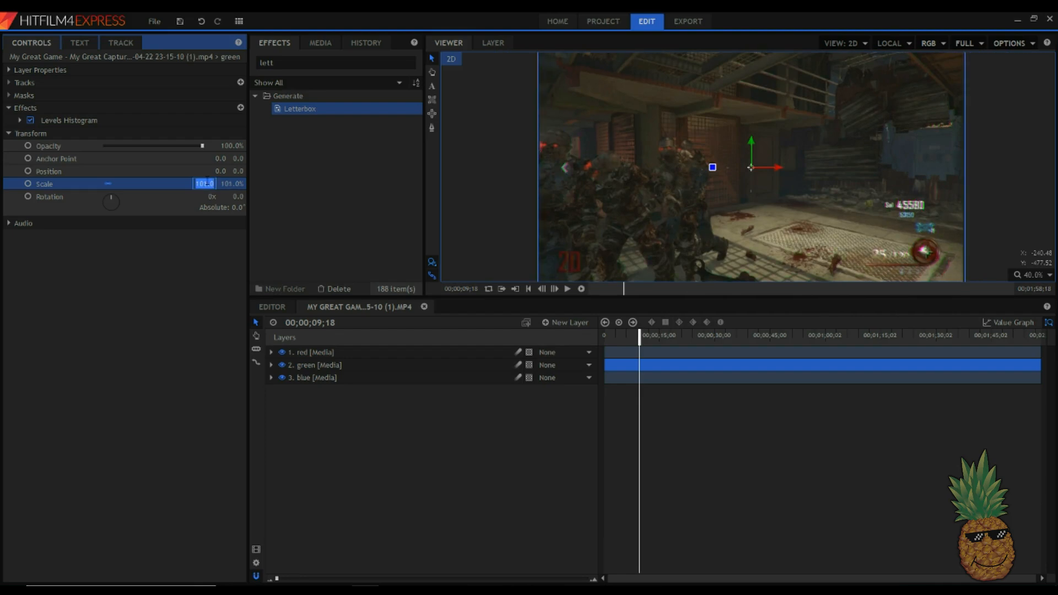
pyautogui.scroll(10, 899, 217)
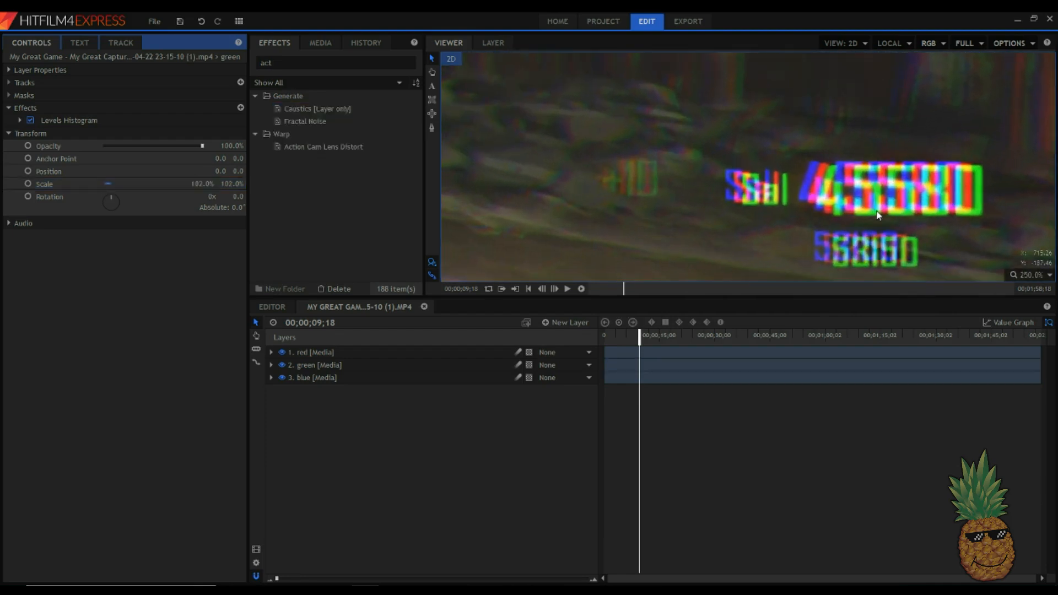
pyautogui.scroll(-2, 880, 213)
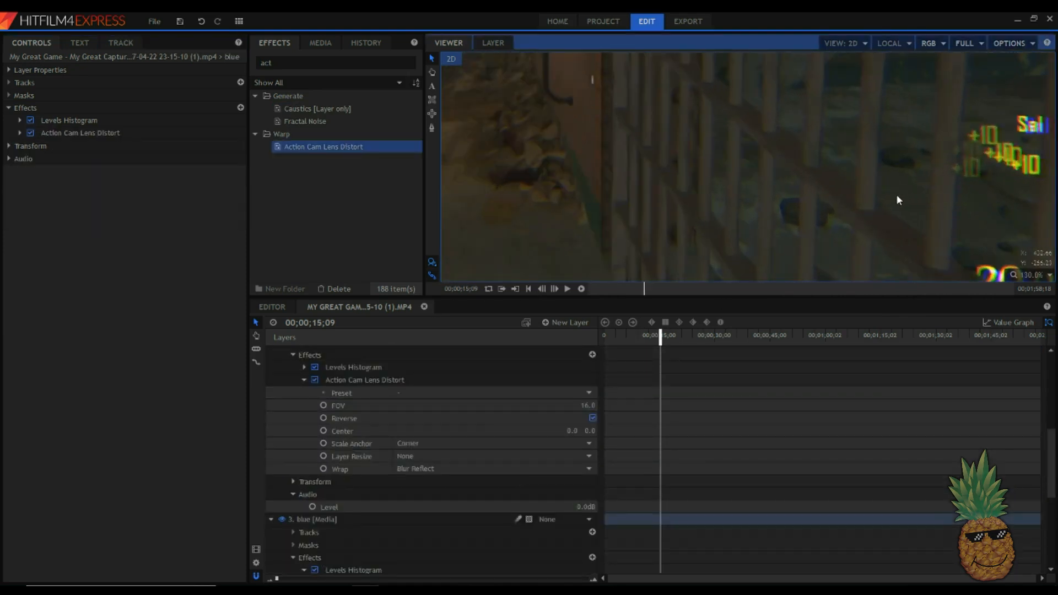
# Examine the lens-distorted colour split around the gun sight and the lamp, and fit the frame to the viewer
pyautogui.scroll(8, 790, 143)
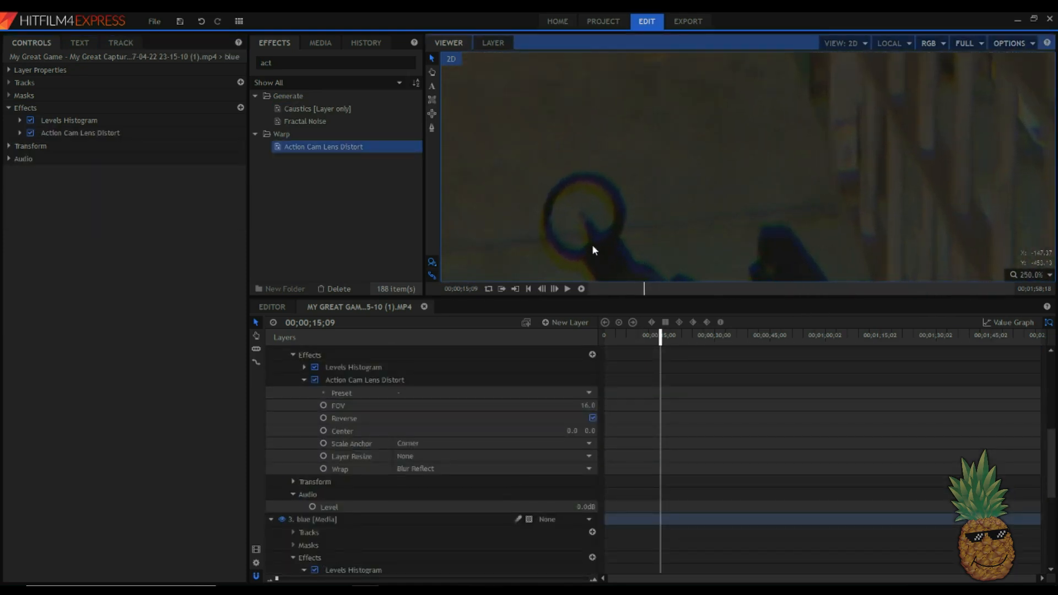
pyautogui.scroll(-8, 813, 174)
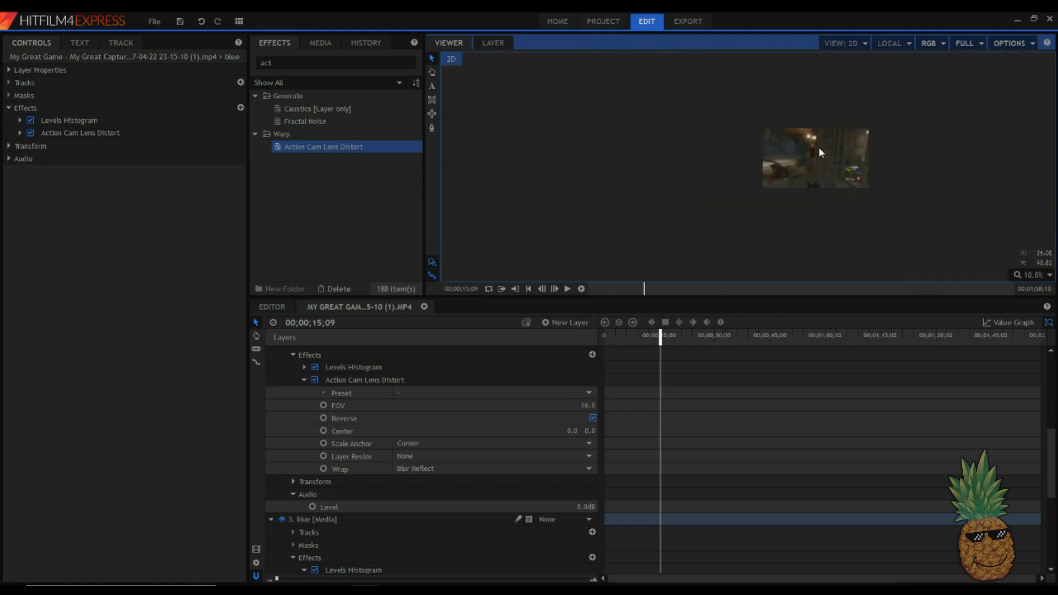
pyautogui.scroll(5, 820, 151)
pyautogui.scroll(3, 785, 136)
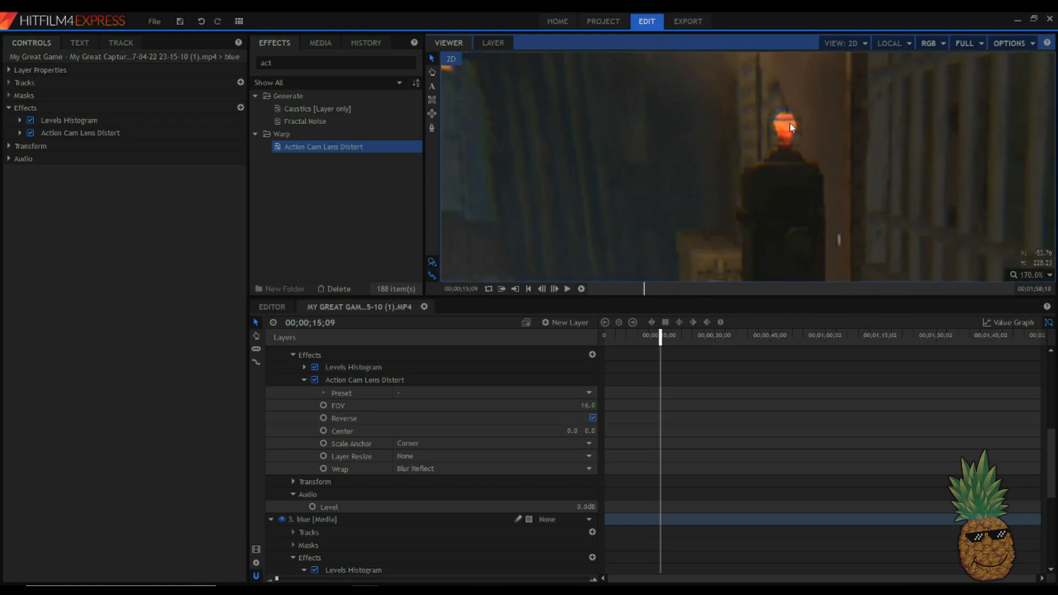
pyautogui.scroll(-5, 782, 126)
pyautogui.click(1028, 275)
pyautogui.click(1027, 404)
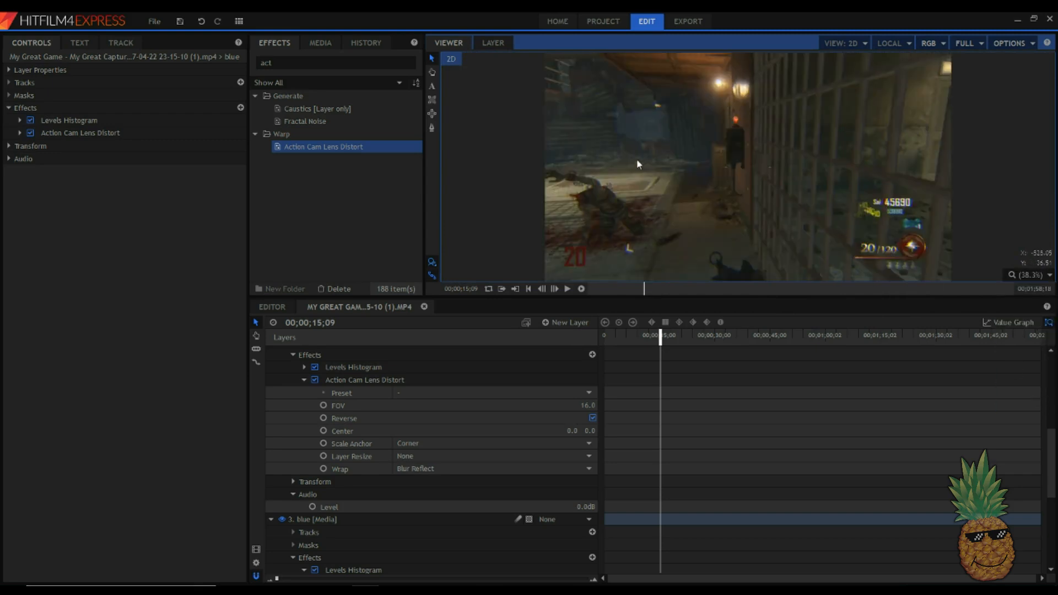
# Clear the effects search and collapse the red, green and blue layers
pyautogui.moveTo(275, 62); pyautogui.dragTo(218, 75)
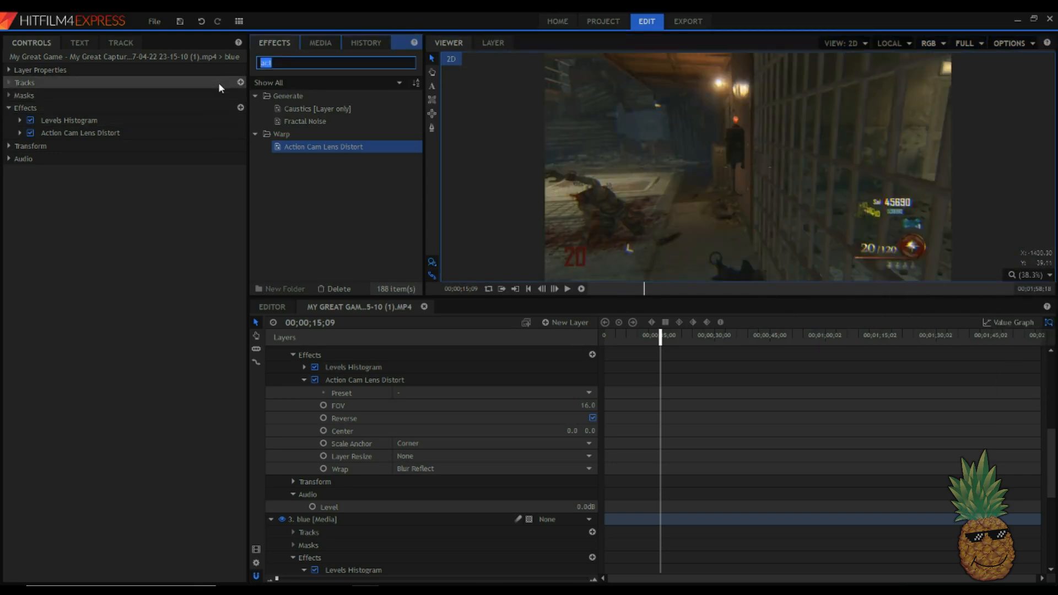
pyautogui.press('BackSpace')
pyautogui.click(210, 256)
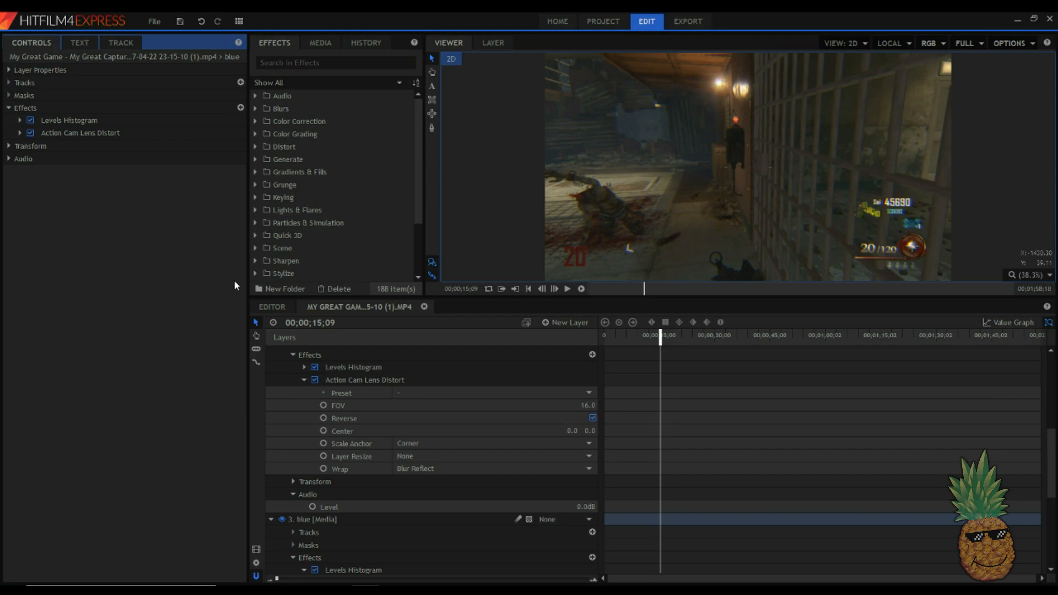
pyautogui.scroll(5, 406, 421)
pyautogui.click(271, 352)
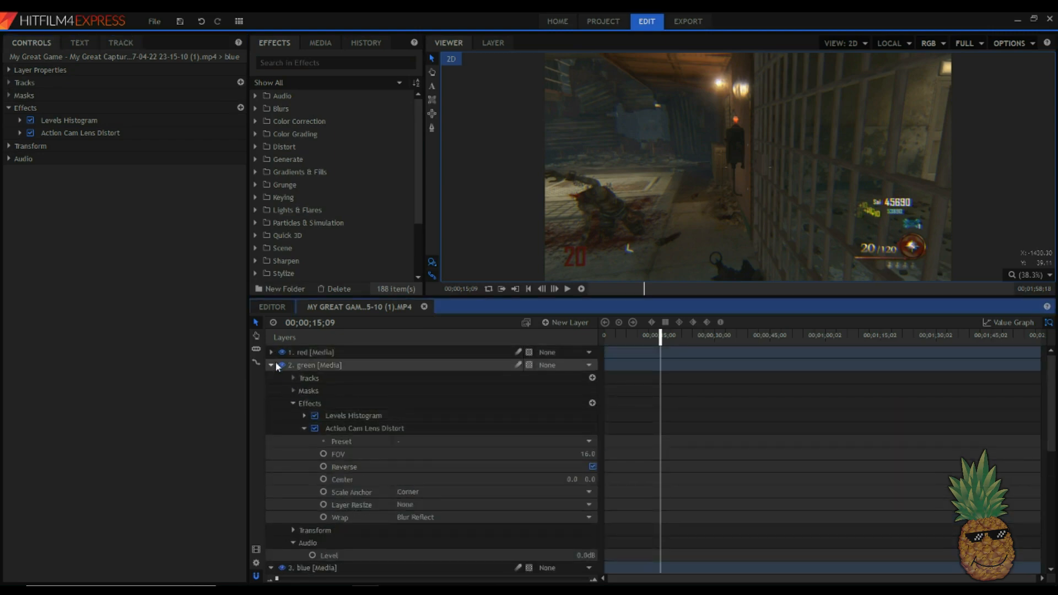
pyautogui.click(271, 365)
pyautogui.click(271, 378)
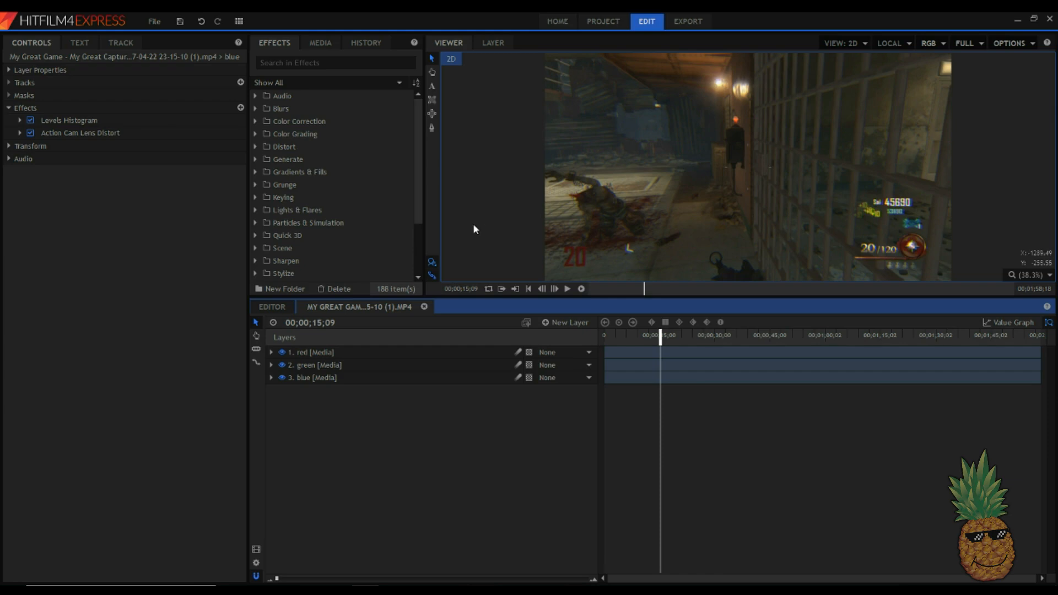
pyautogui.scroll(3, 901, 196)
pyautogui.scroll(2, 897, 192)
pyautogui.scroll(-5, 904, 199)
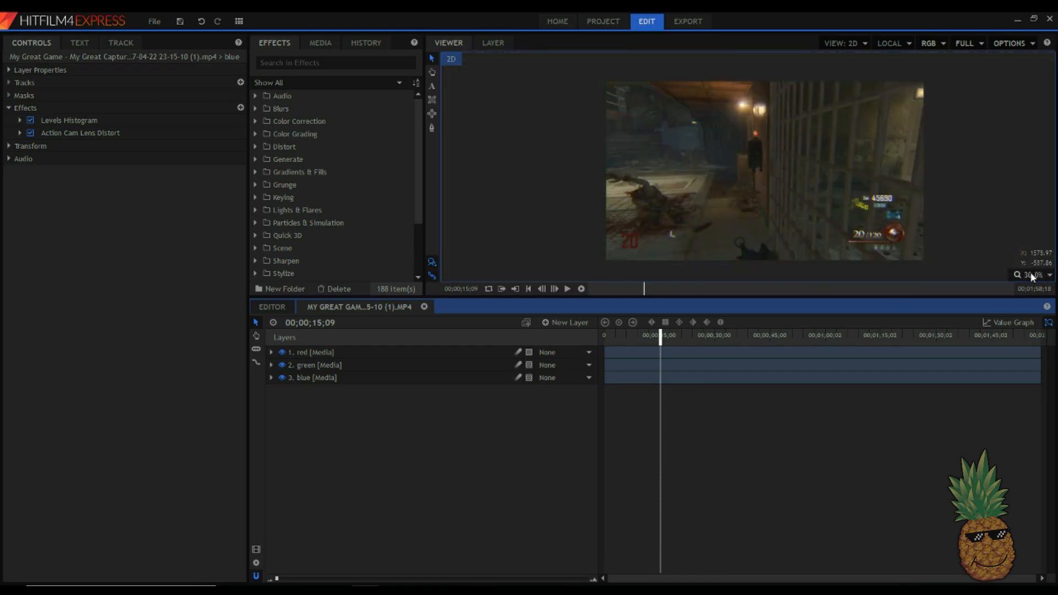
pyautogui.click(1033, 274)
pyautogui.click(1033, 413)
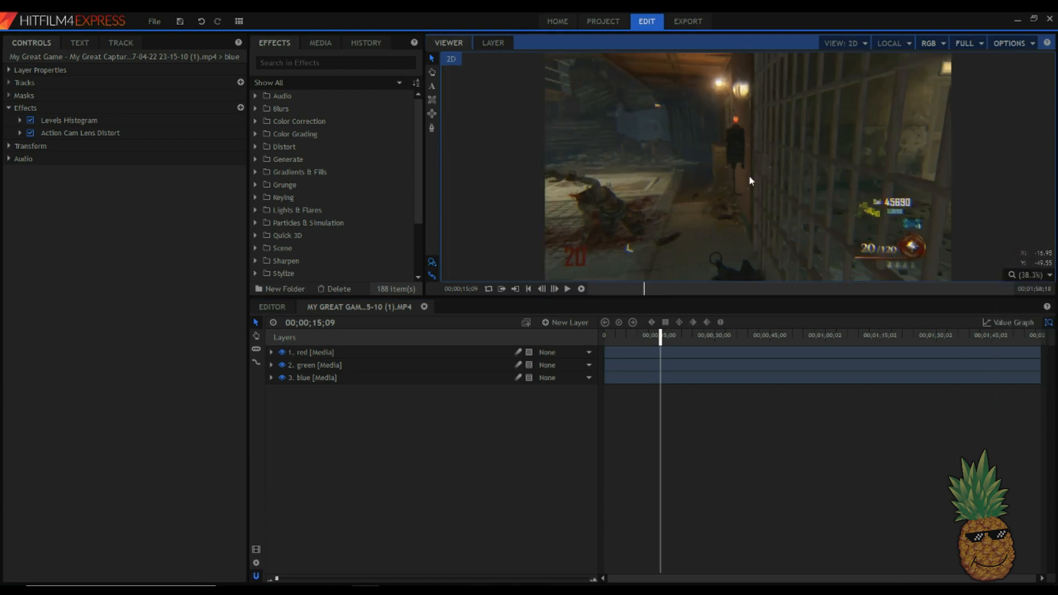
pyautogui.scroll(-1, 749, 182)
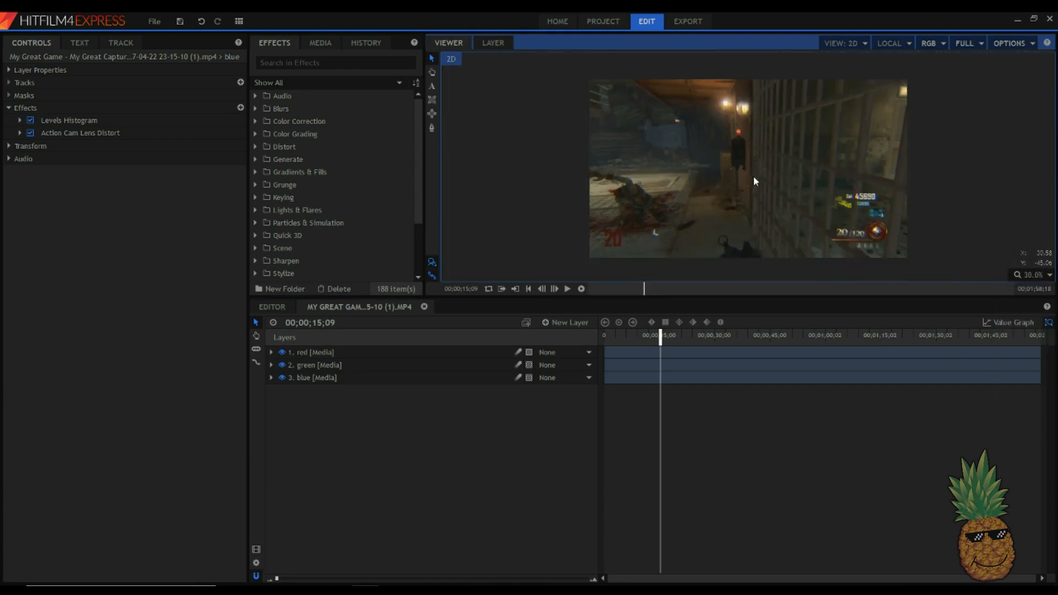